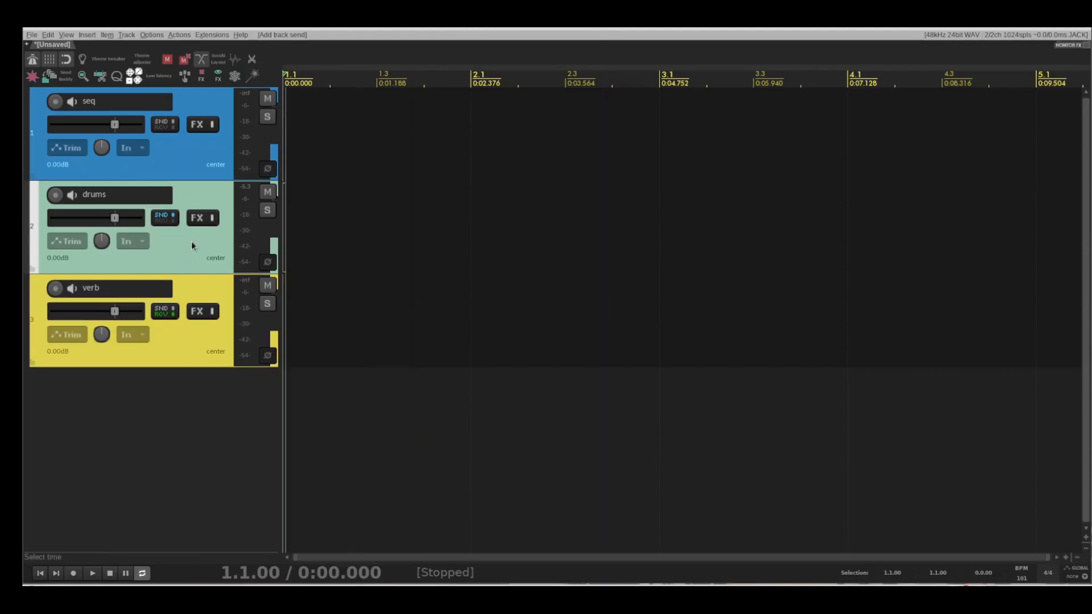
- Audition Sitala on the drums track, then create a send from seq to drums with audio None and MIDI All
click(194, 222)
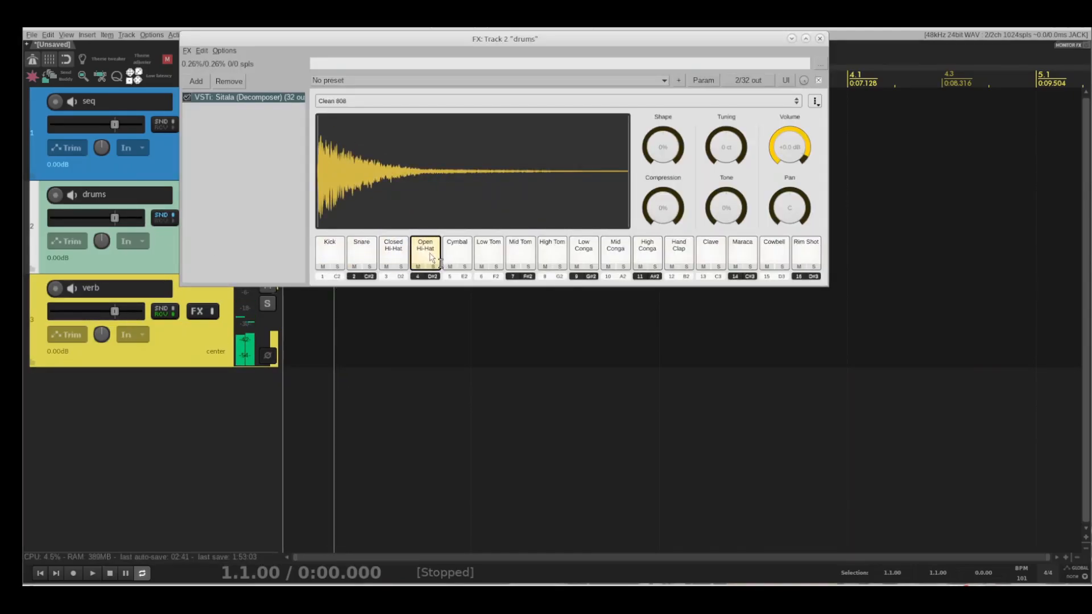
click(820, 38)
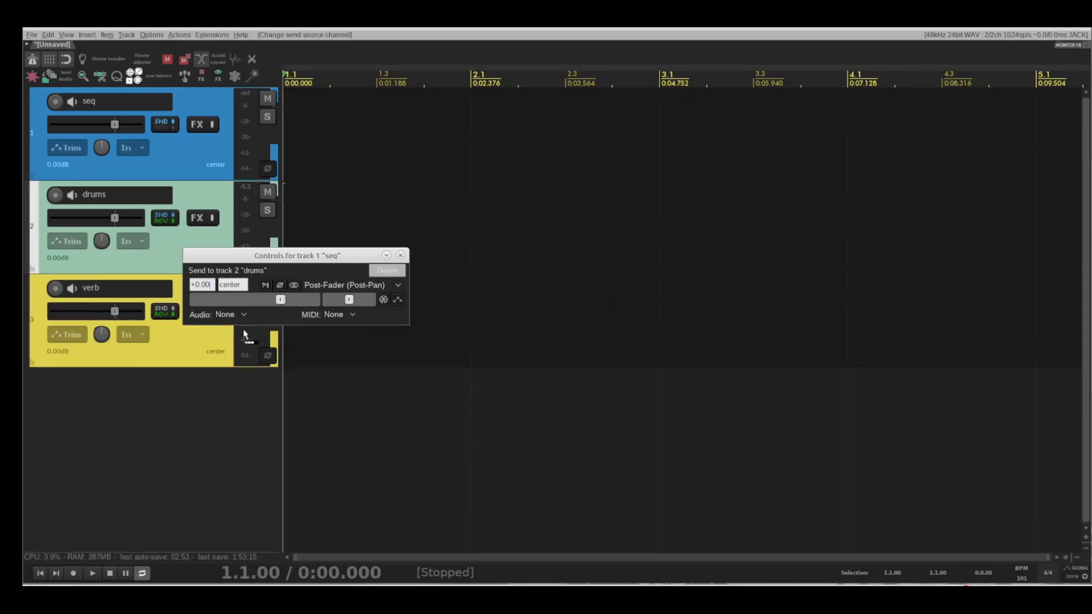
click(352, 316)
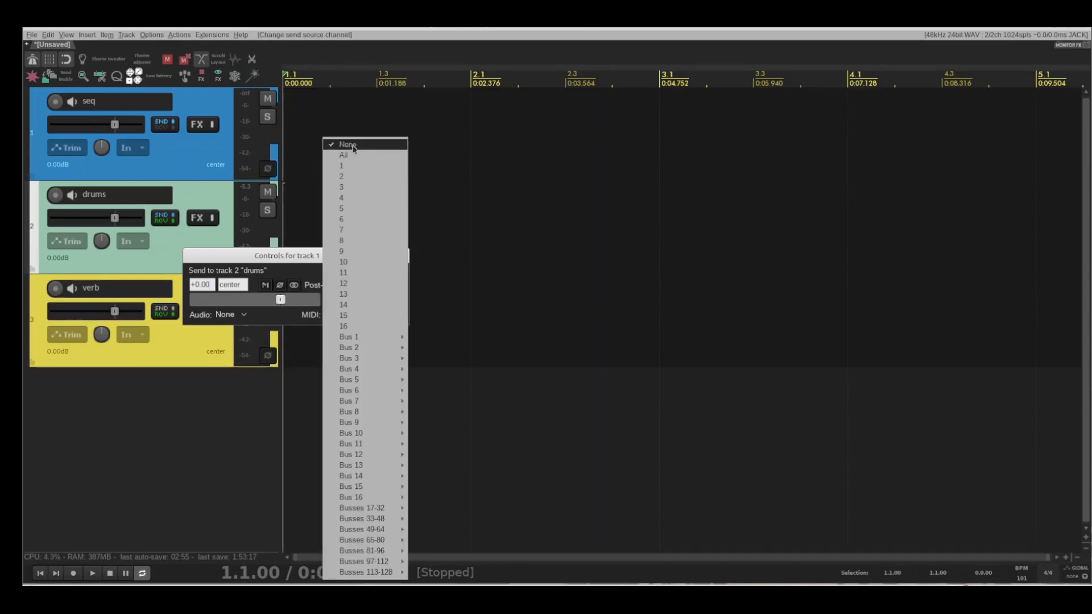
click(364, 156)
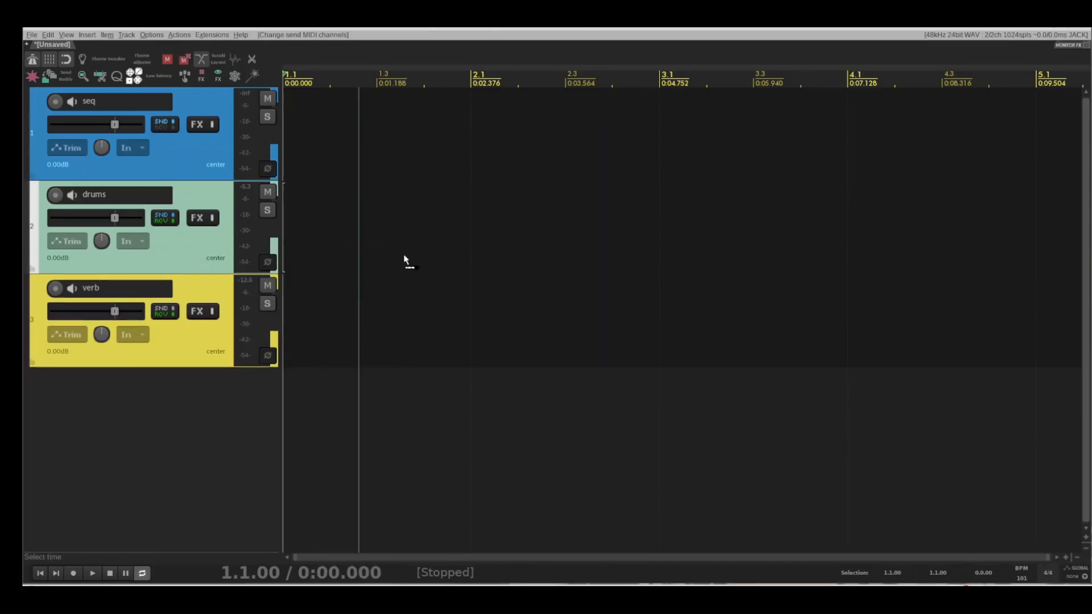
- Start playback with the seq track's megababy sequencer open and check the pad note assignments in the drums track's Sitala
click(173, 169)
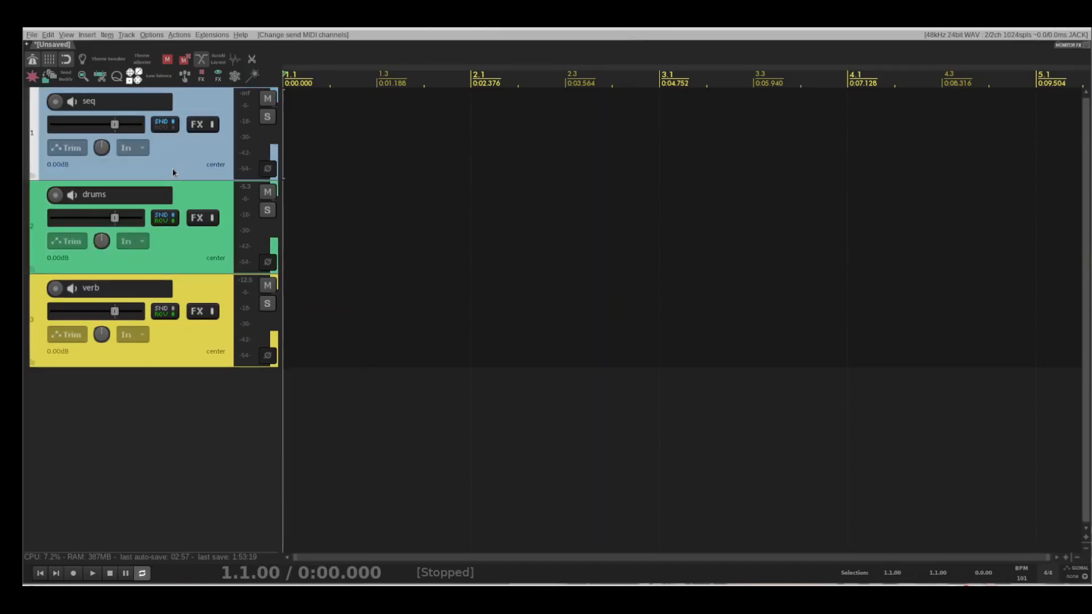
click(196, 125)
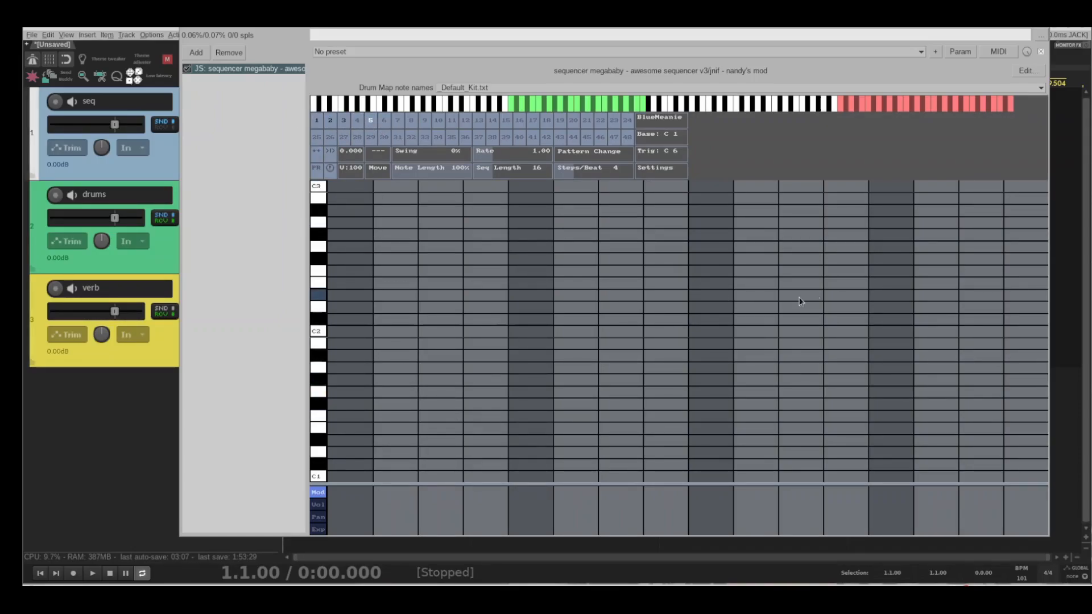
click(92, 574)
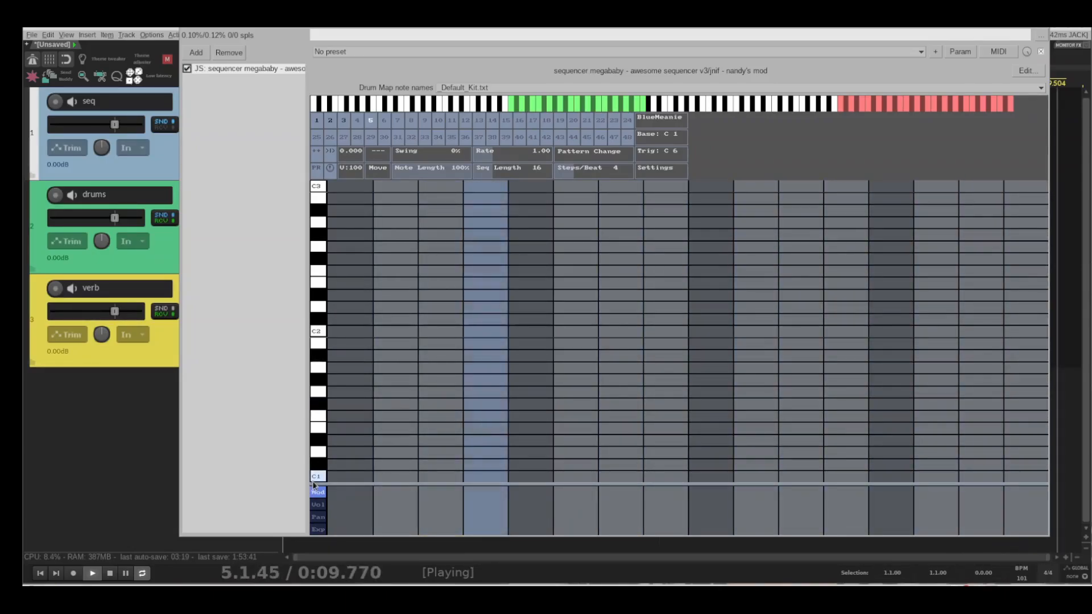
click(163, 244)
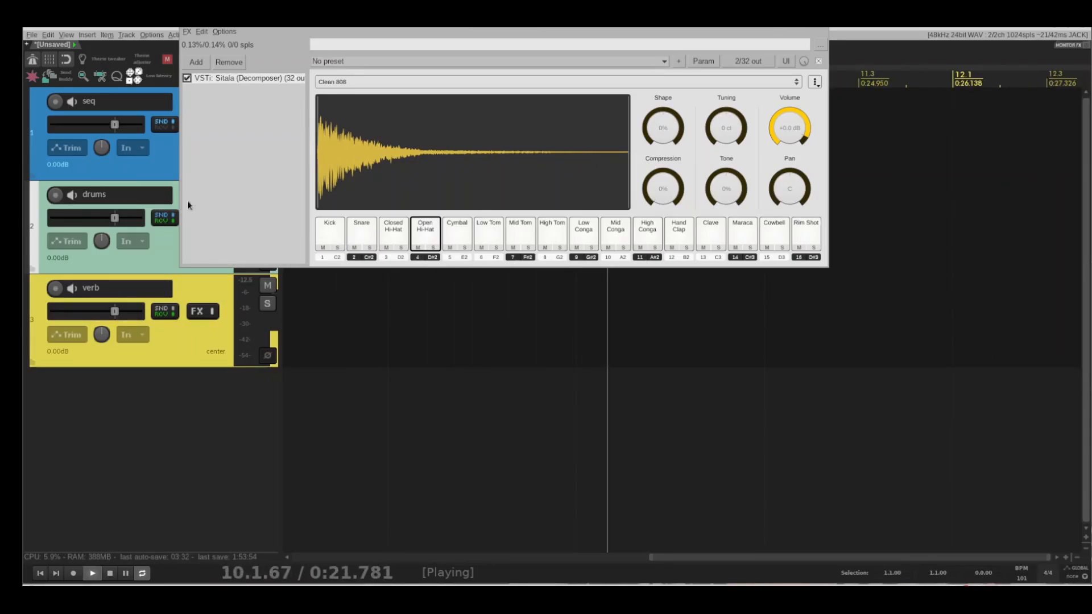
click(148, 165)
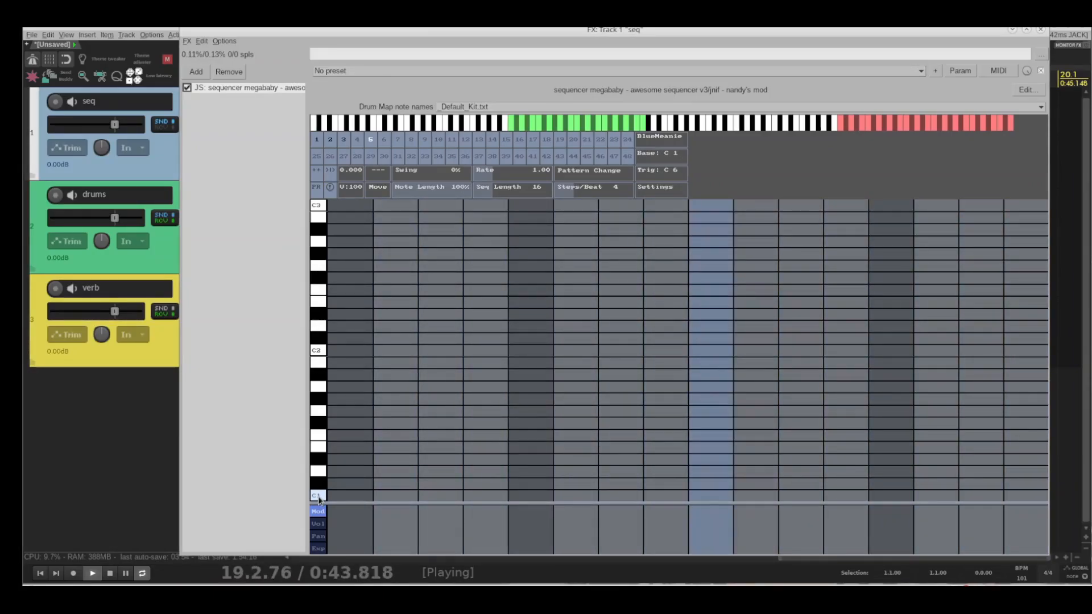
- Place a kick note on C1 at step 1 and snare notes on C#1 at steps 5 and 13
click(332, 499)
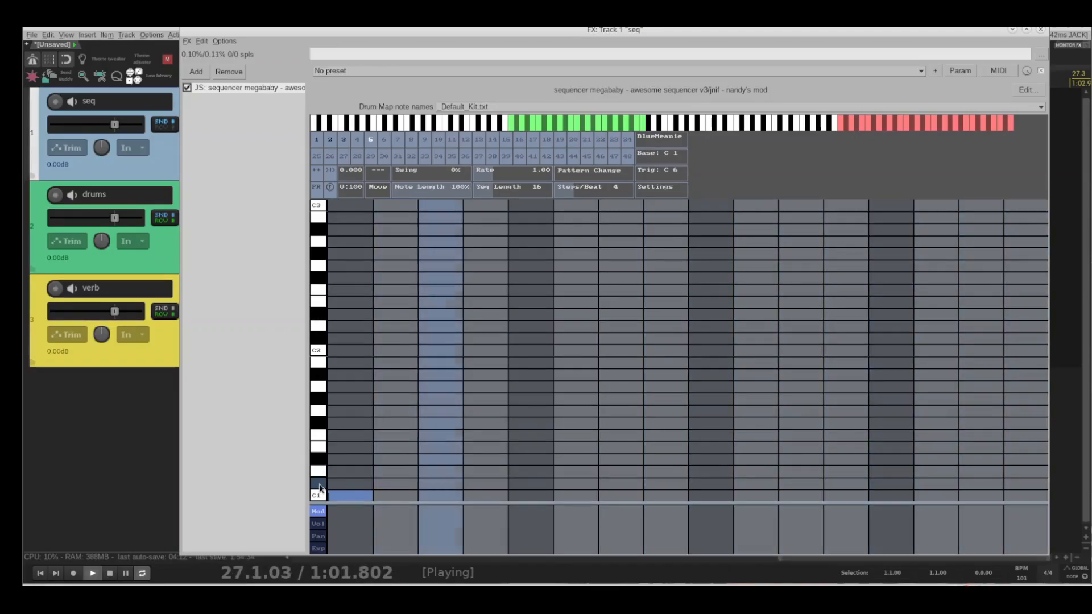
click(519, 484)
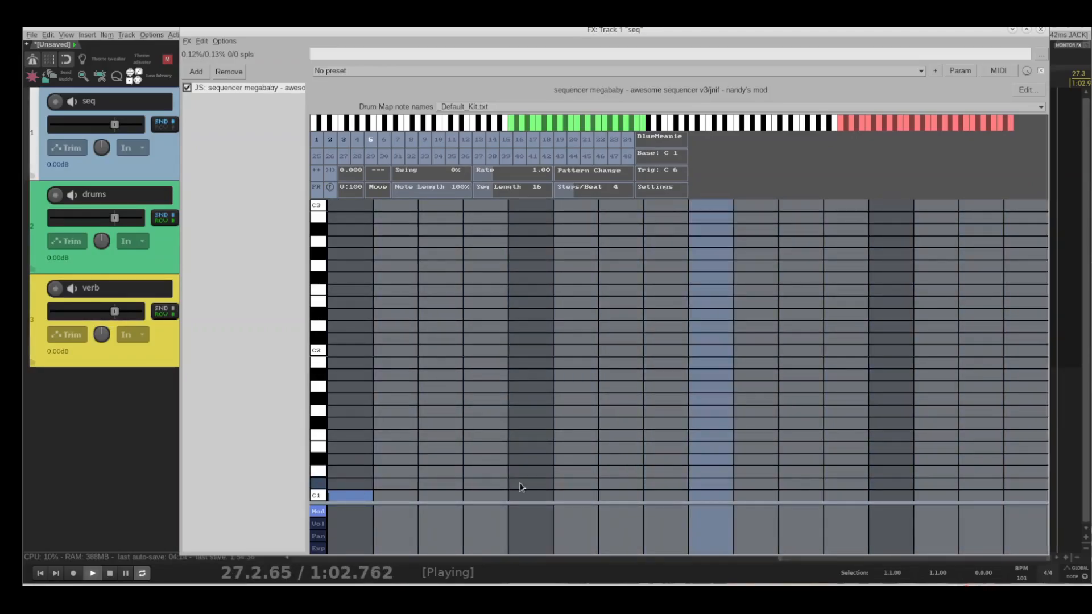
click(880, 482)
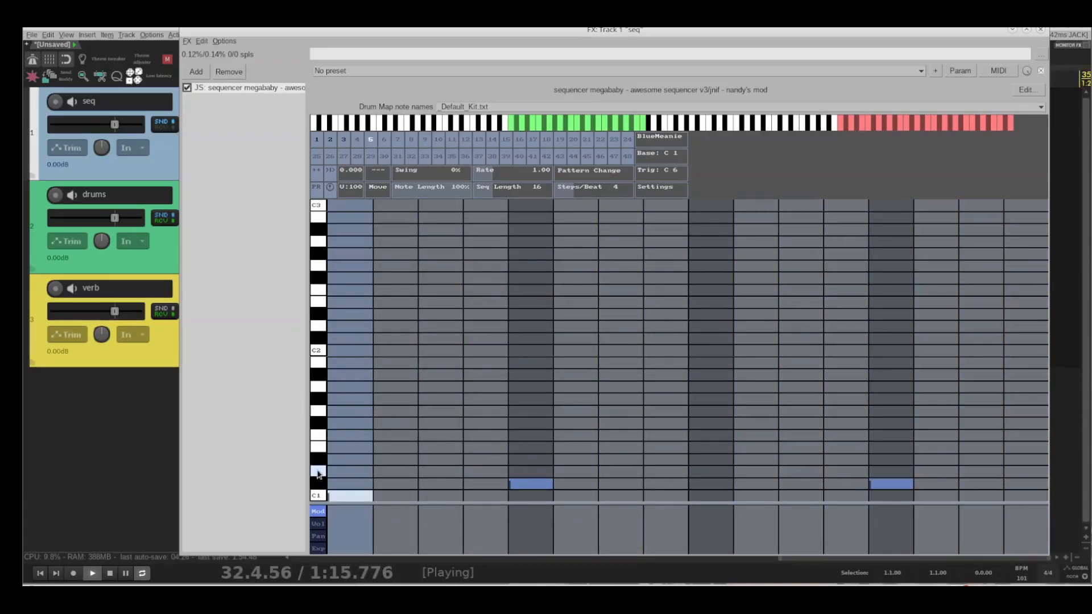
- Place closed hi-hat notes on D1 at steps 1, 5, 9 and 13
click(332, 472)
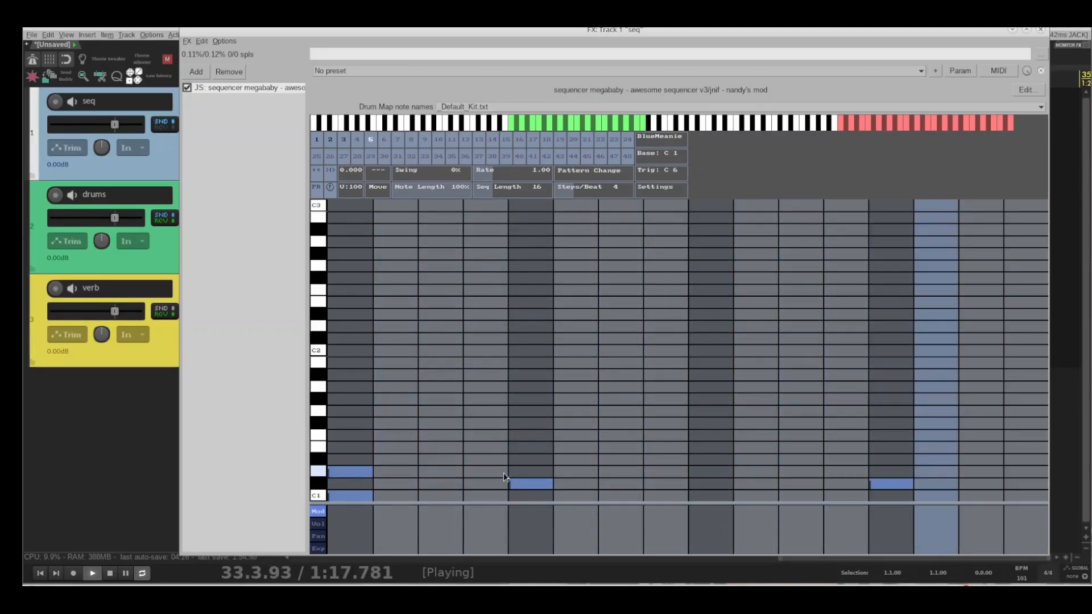
click(529, 472)
click(718, 472)
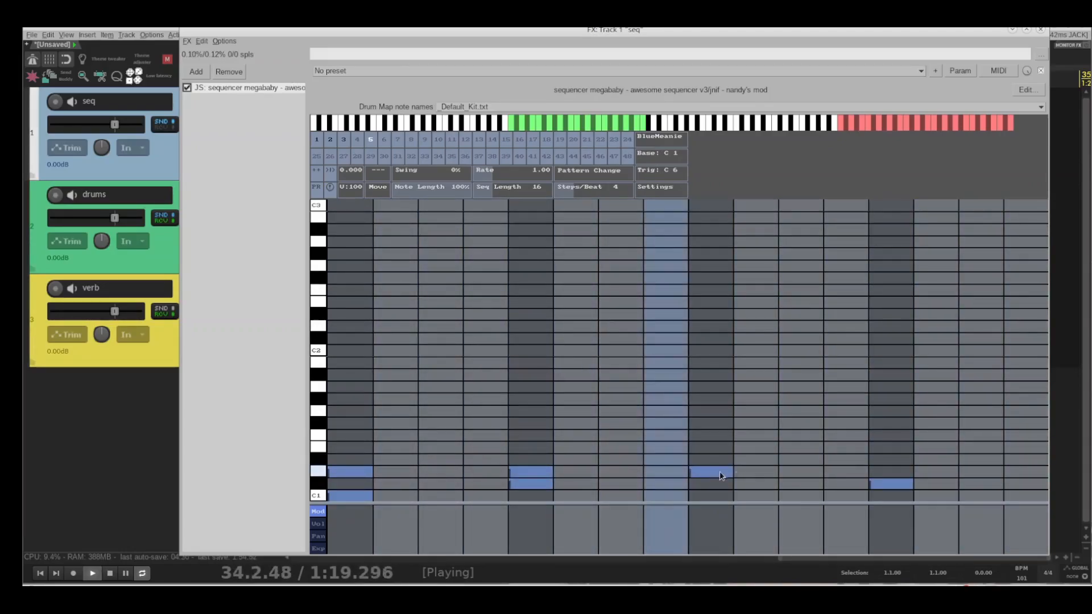
click(891, 471)
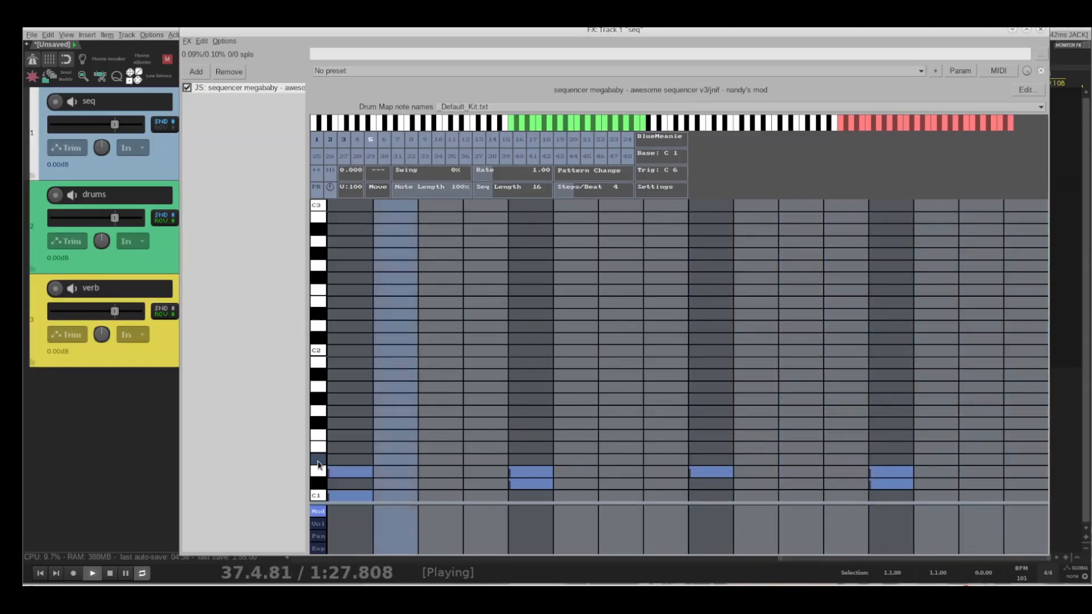
- Replace the D1 hi-hat note on step 1 with D#1 and then with a cymbal note on E1
click(349, 469)
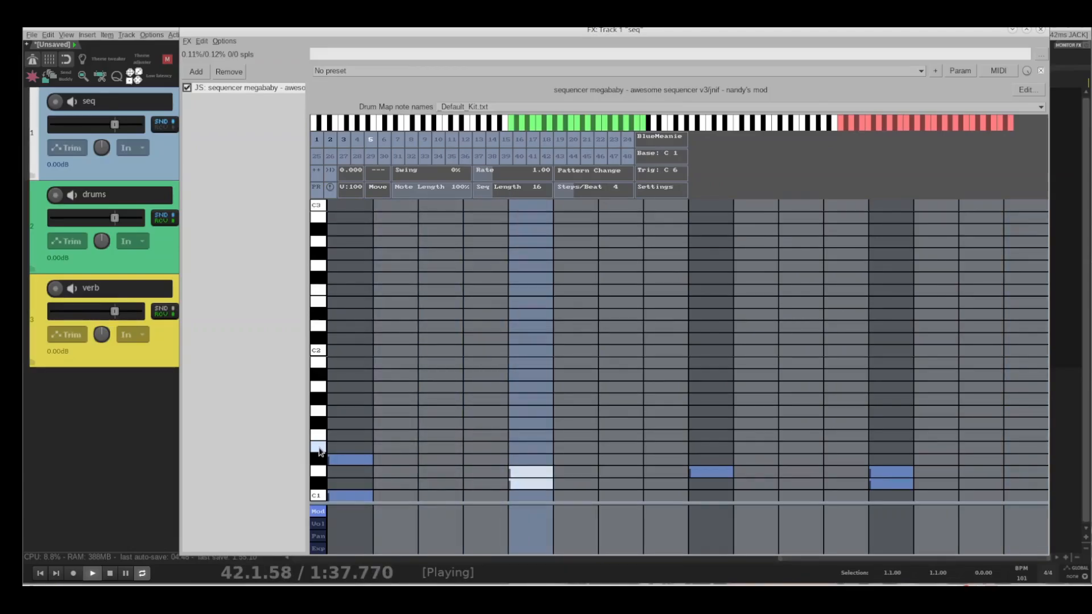
click(353, 460)
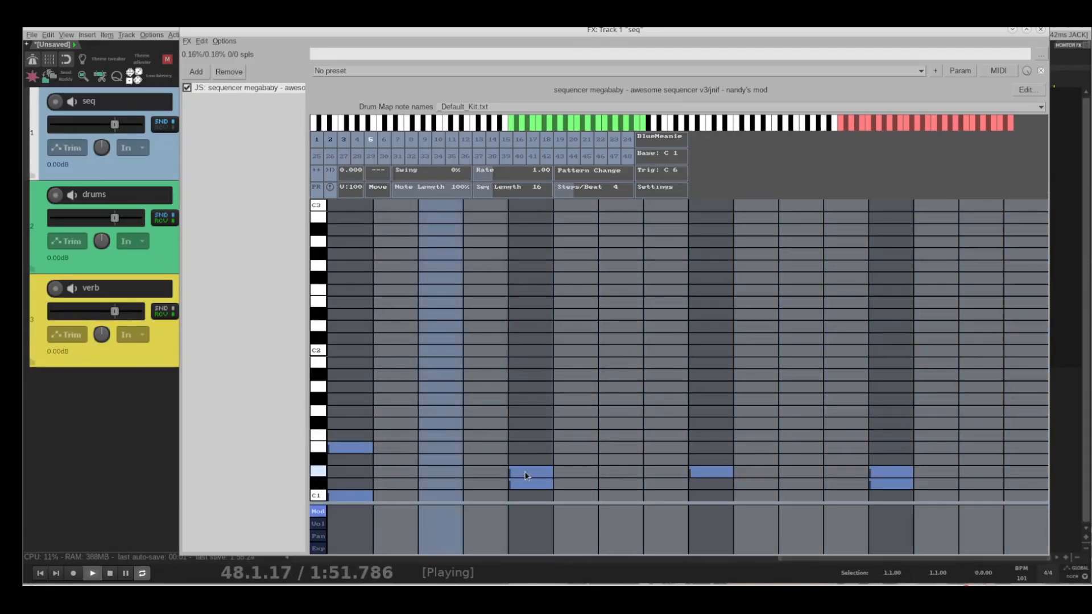
- Add closed hi-hat notes on D1 at steps 2 to 4, 7, 11, 14 and 15
drag(397, 473, 471, 474)
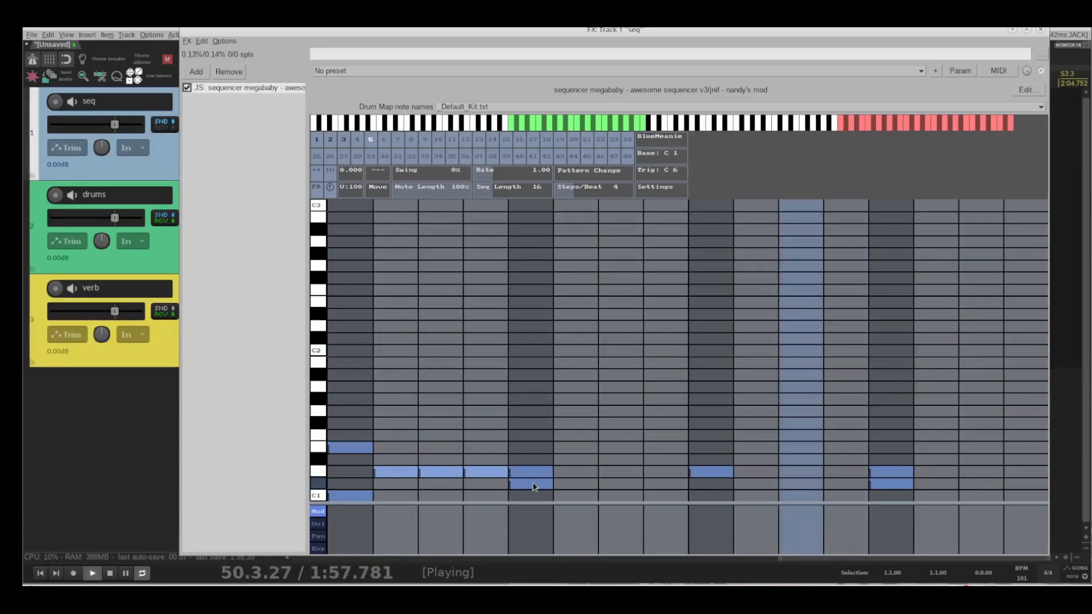
click(621, 473)
click(801, 472)
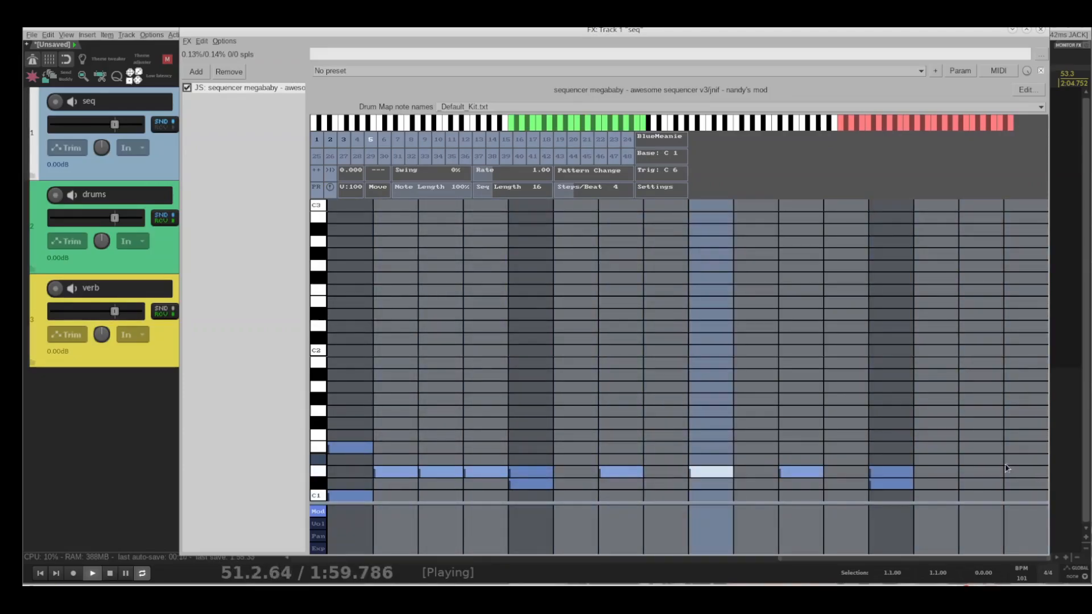
drag(936, 472, 995, 473)
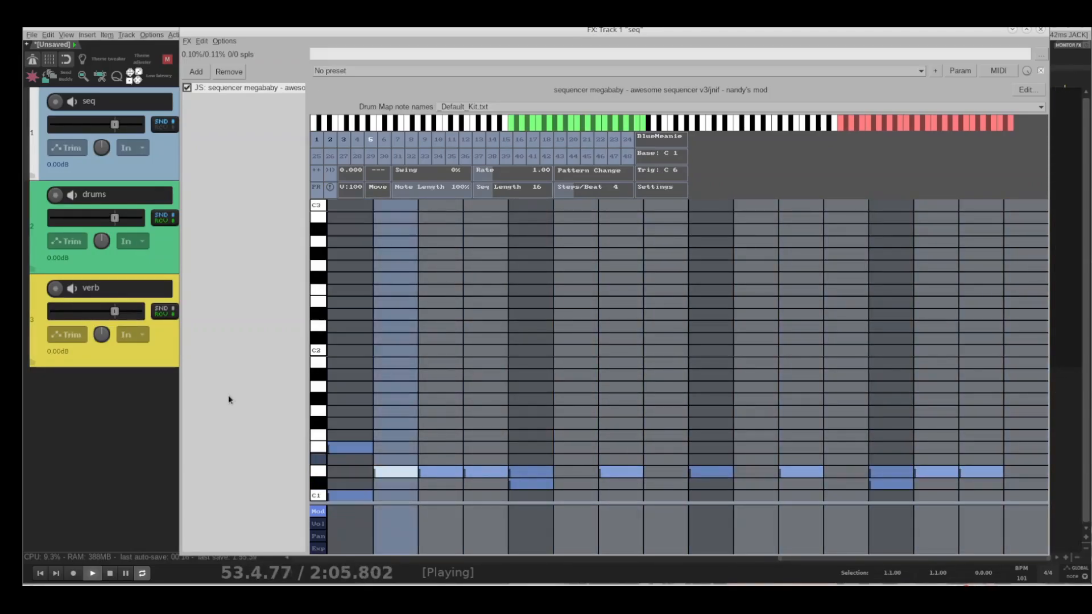
- Play the earlier sequencer patterns in turn and copy pattern 3 into the empty pattern 4
click(317, 147)
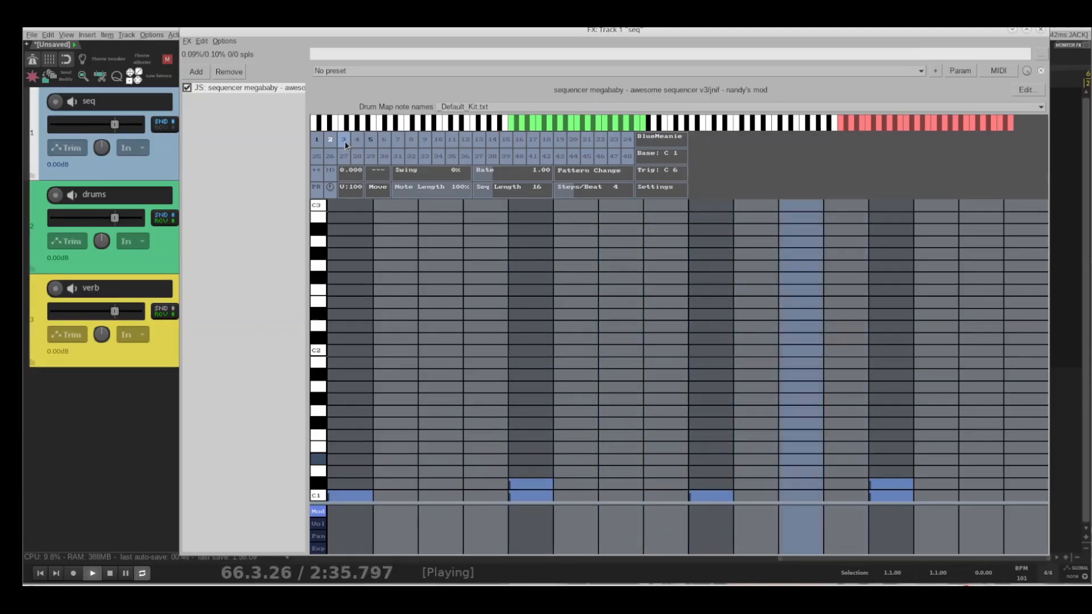
click(344, 145)
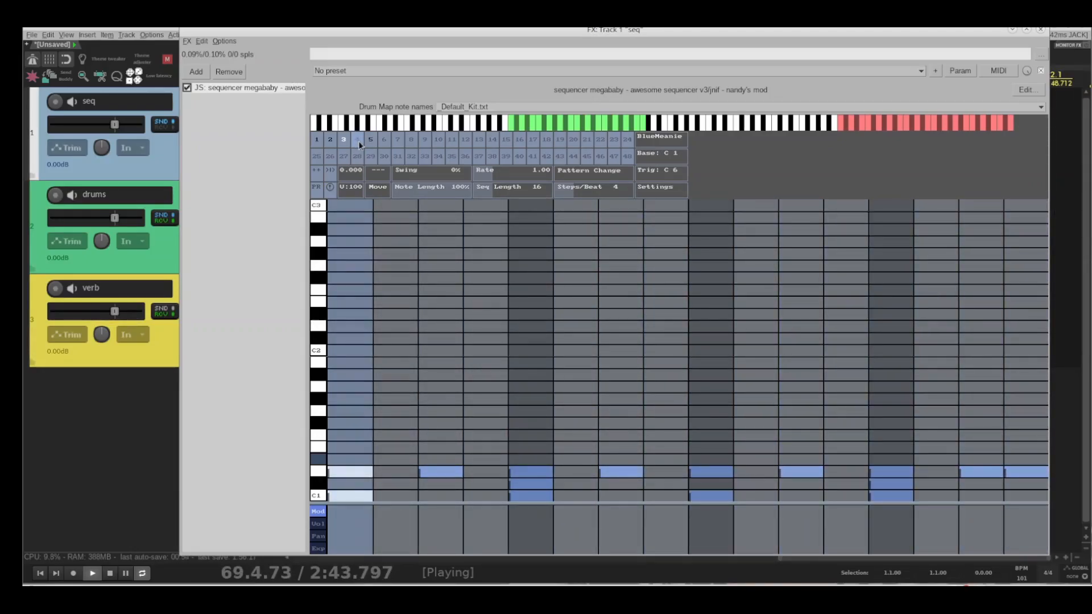
click(359, 145)
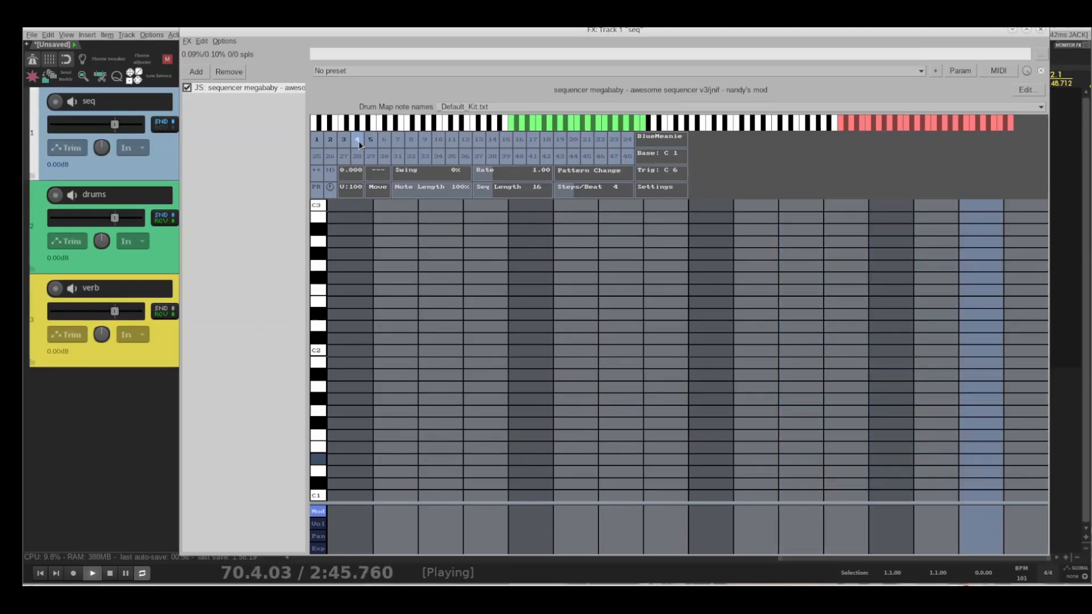
click(345, 142)
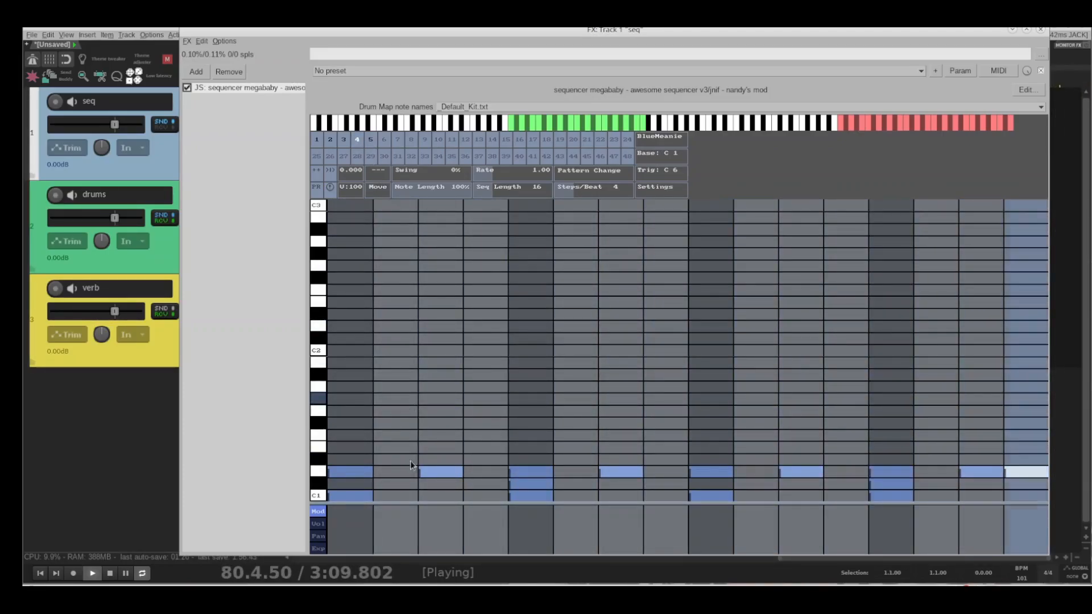
- Fill the gaps in pattern 4's hi-hat row with D1 notes at steps 2, 4, 6, 8, 10, 12 and 14
click(399, 475)
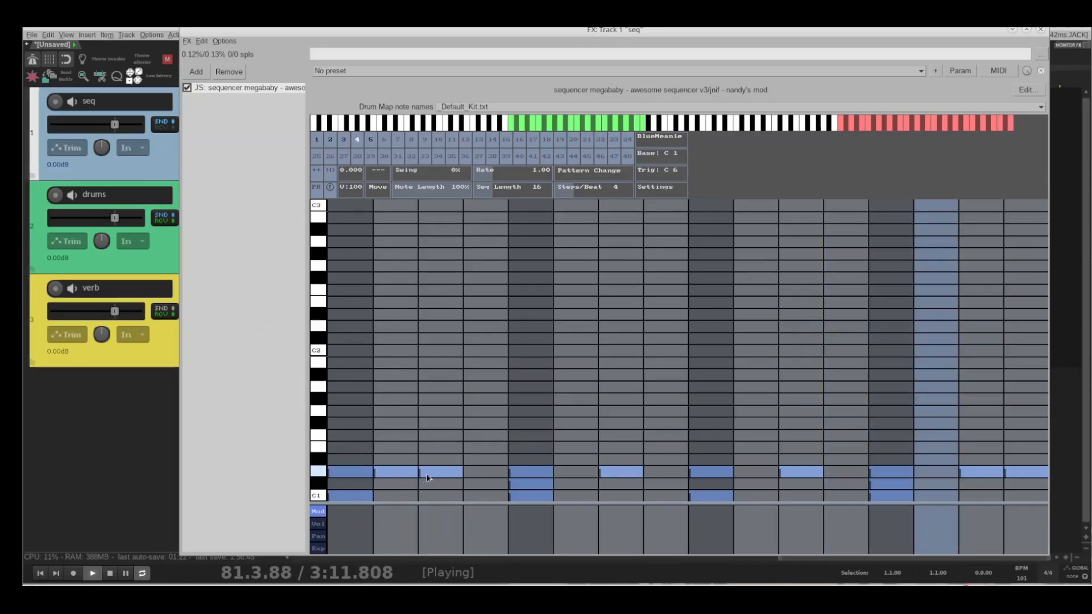
click(484, 475)
click(559, 476)
click(654, 477)
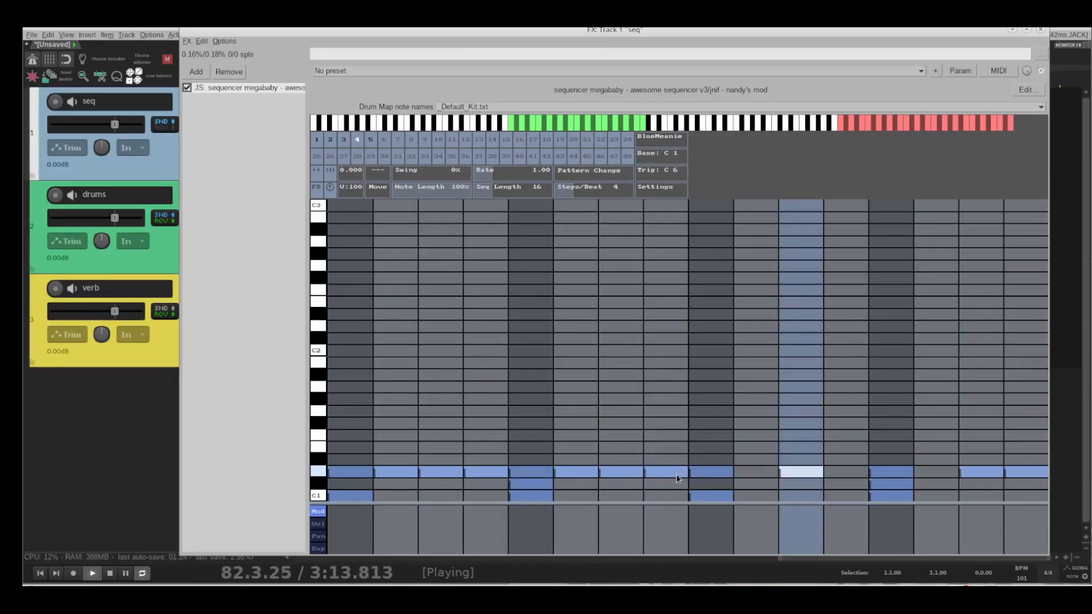
click(756, 476)
click(848, 476)
click(917, 477)
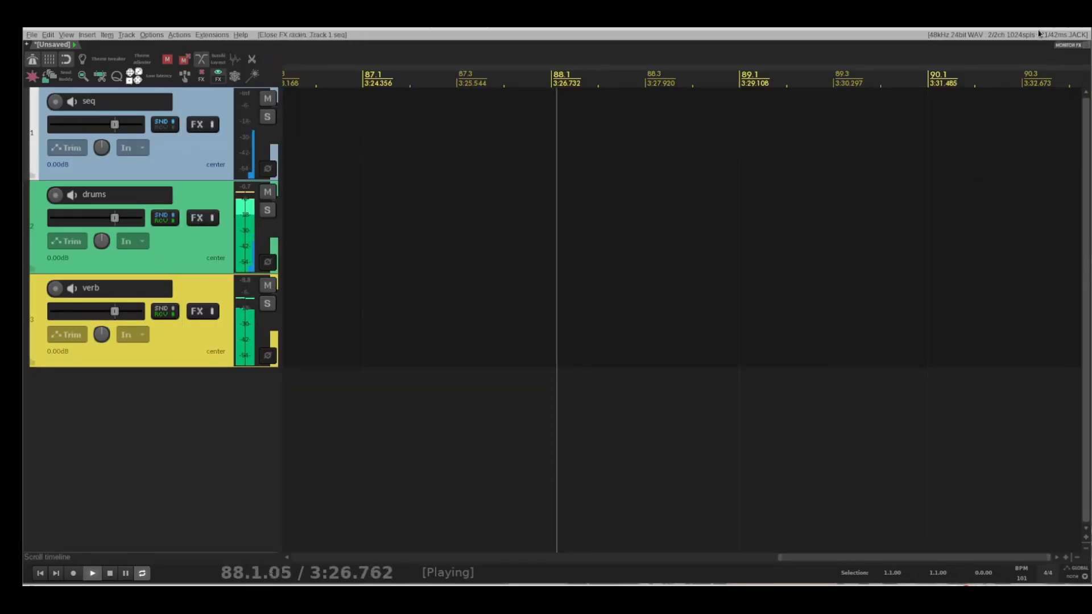
- Close the sequencer window, stop playback and return the view to the project start
click(1041, 29)
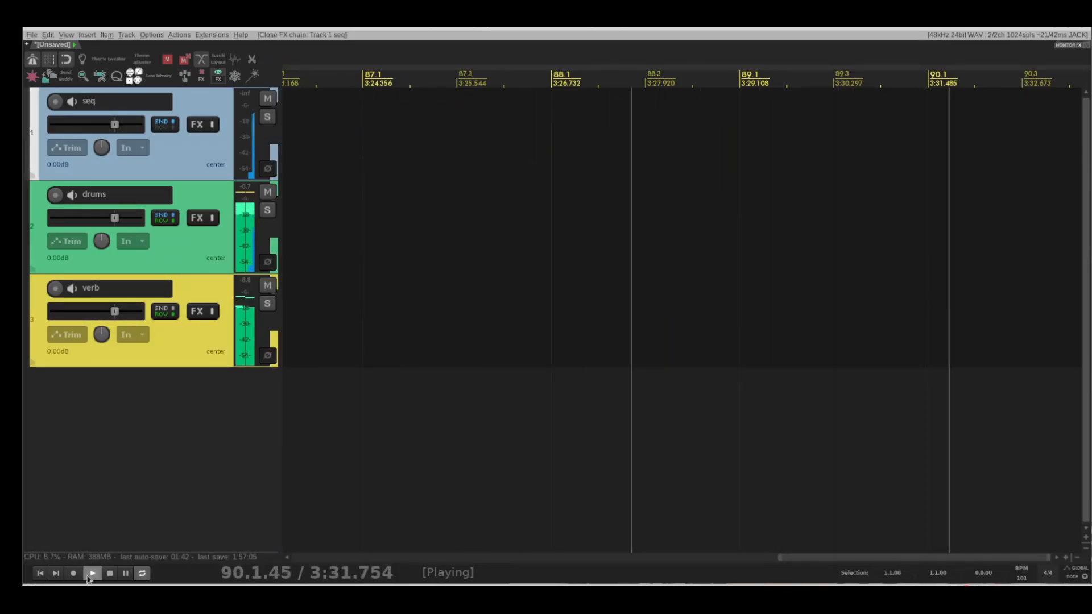
click(110, 572)
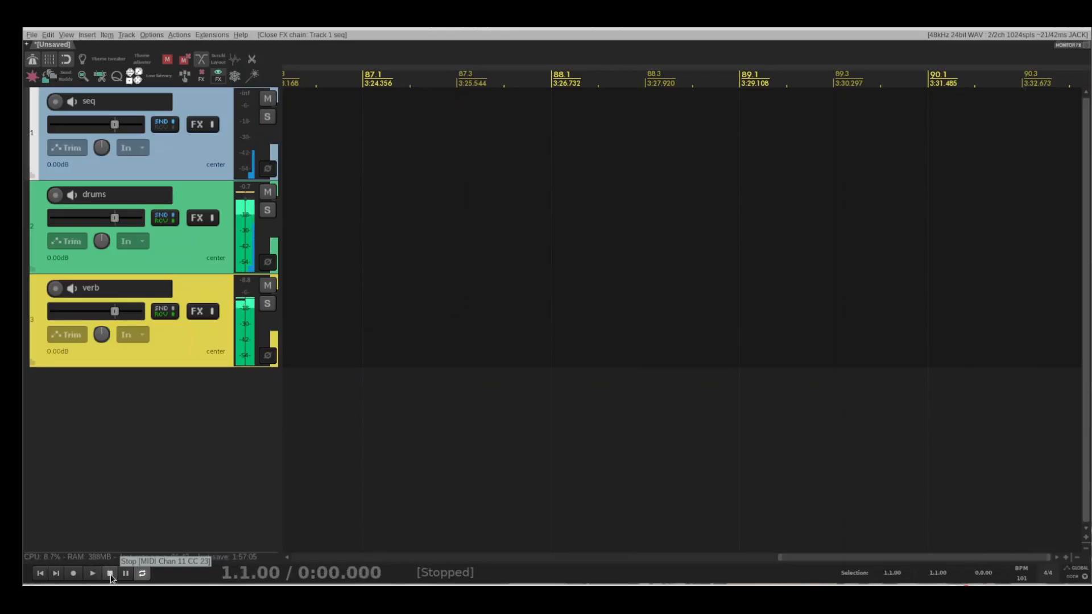
click(173, 469)
key(Home)
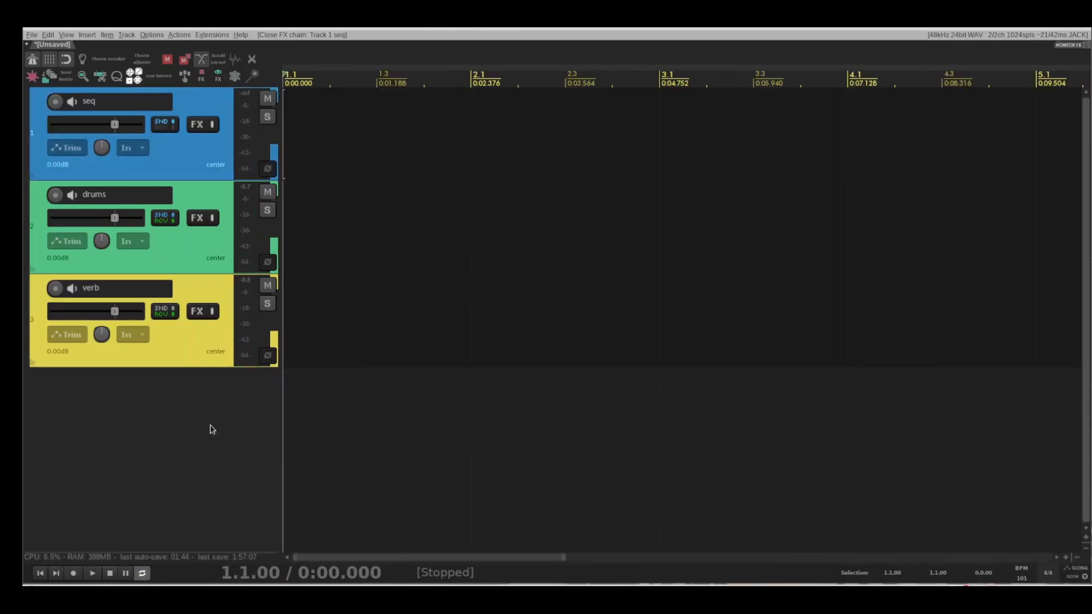
click(206, 154)
click(184, 262)
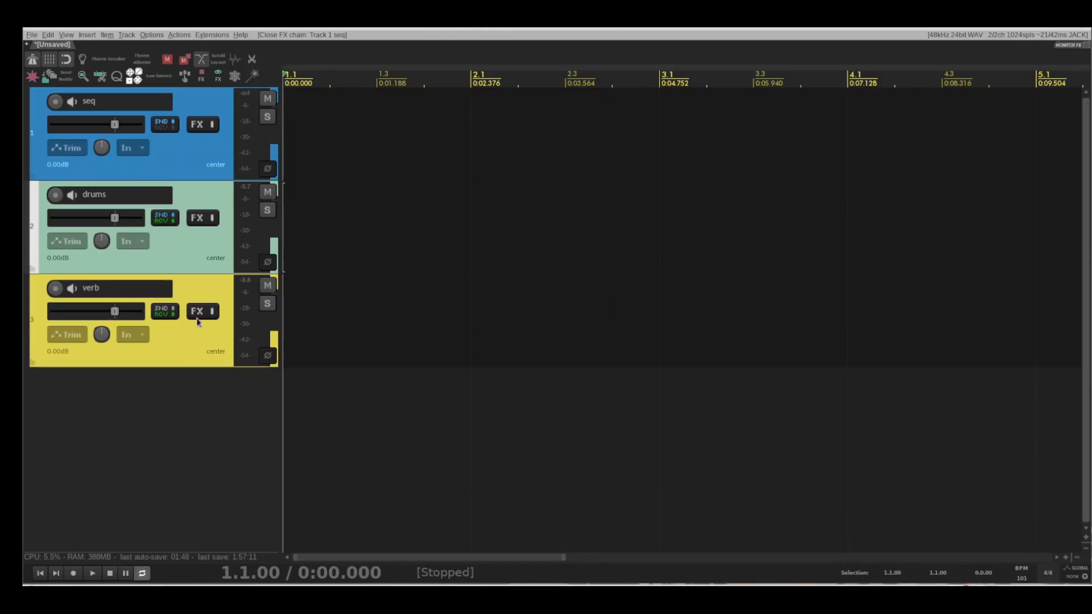
click(204, 289)
click(193, 196)
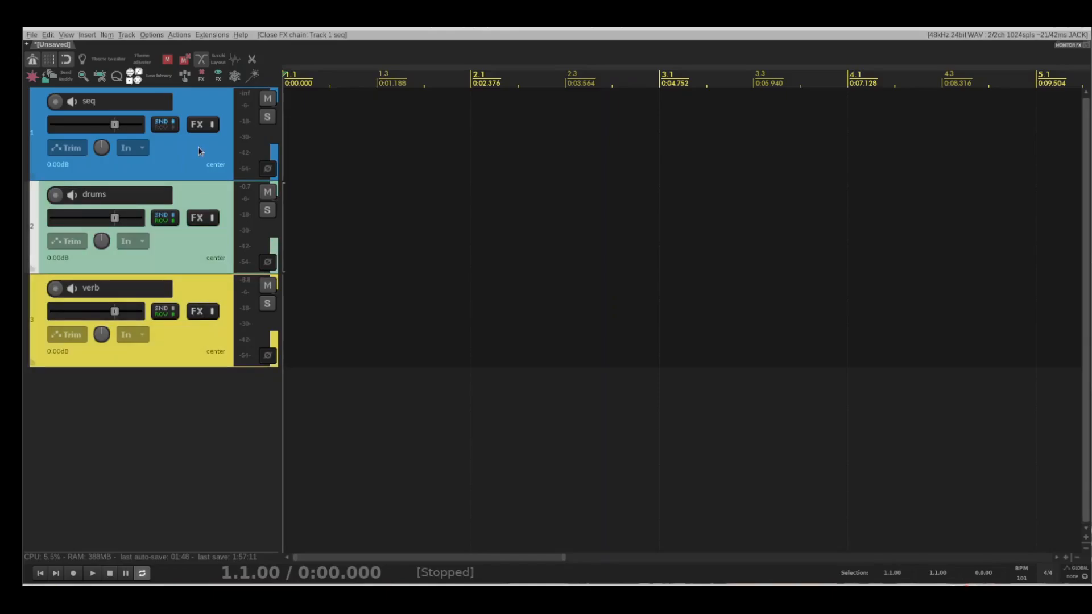
- Insert a one-measure MIDI item at the start of the seq track and open it in the MIDI editor
click(207, 102)
double_click(330, 142)
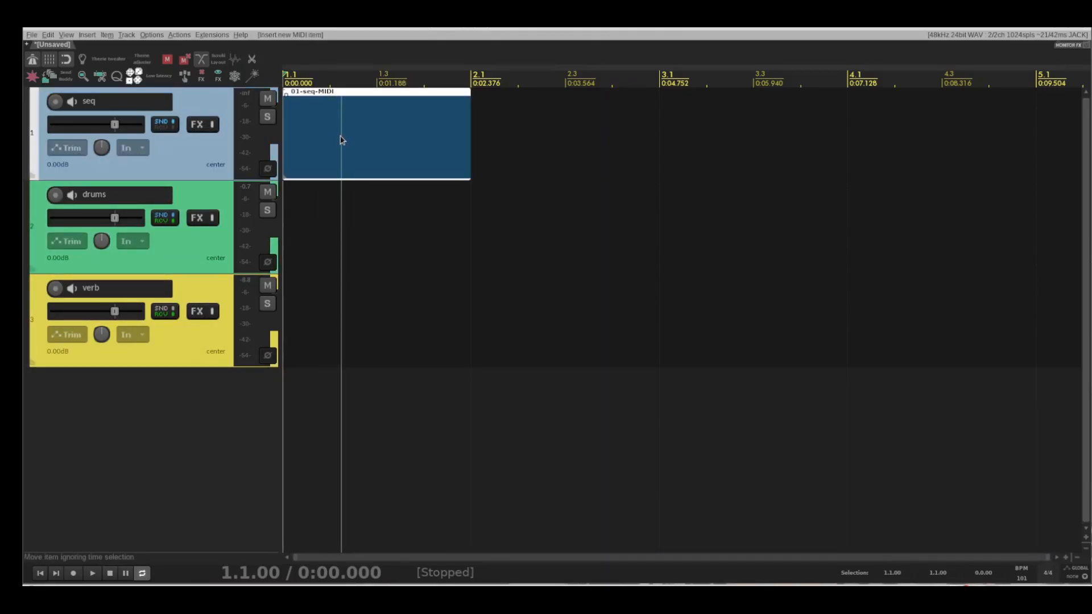
double_click(337, 139)
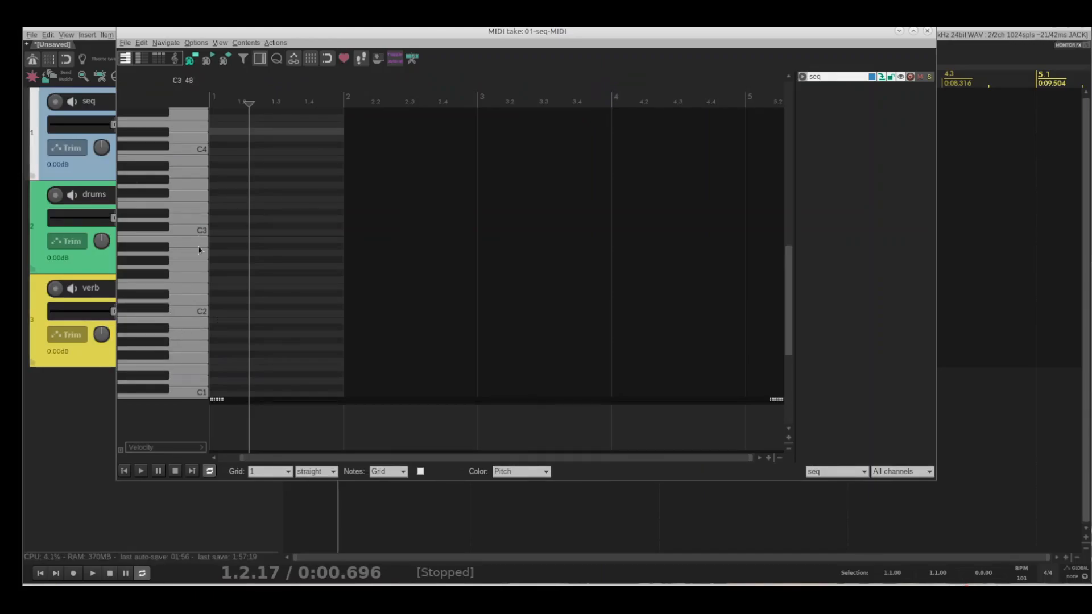
scroll(192, 300, up, 2)
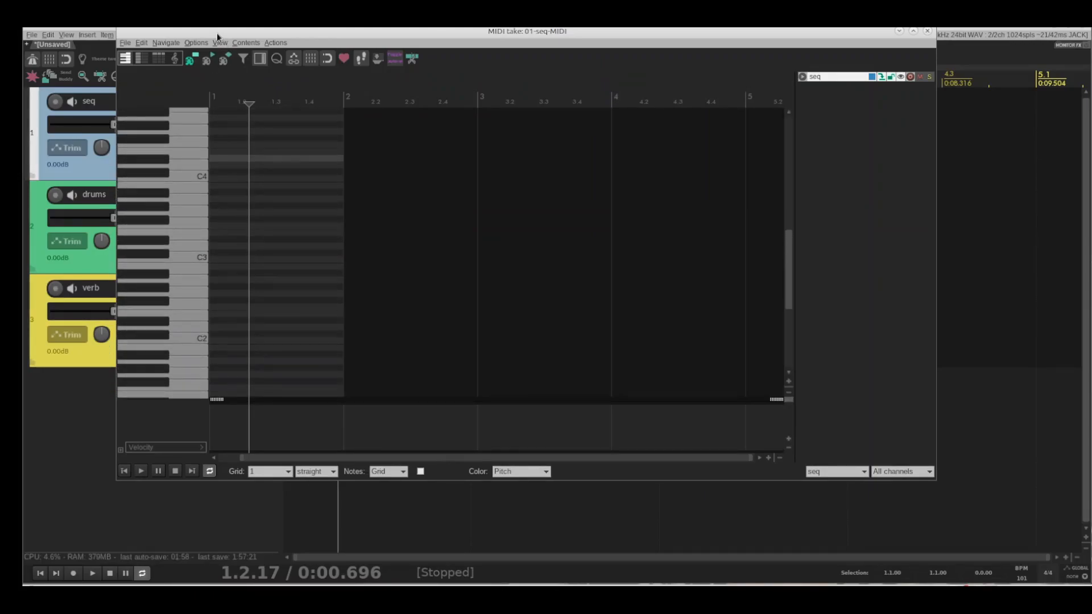
- Open the seq track's sequencer window and arrange it below the MIDI editor so the piano keys and pattern numbers are both in view
drag(217, 34, 409, 43)
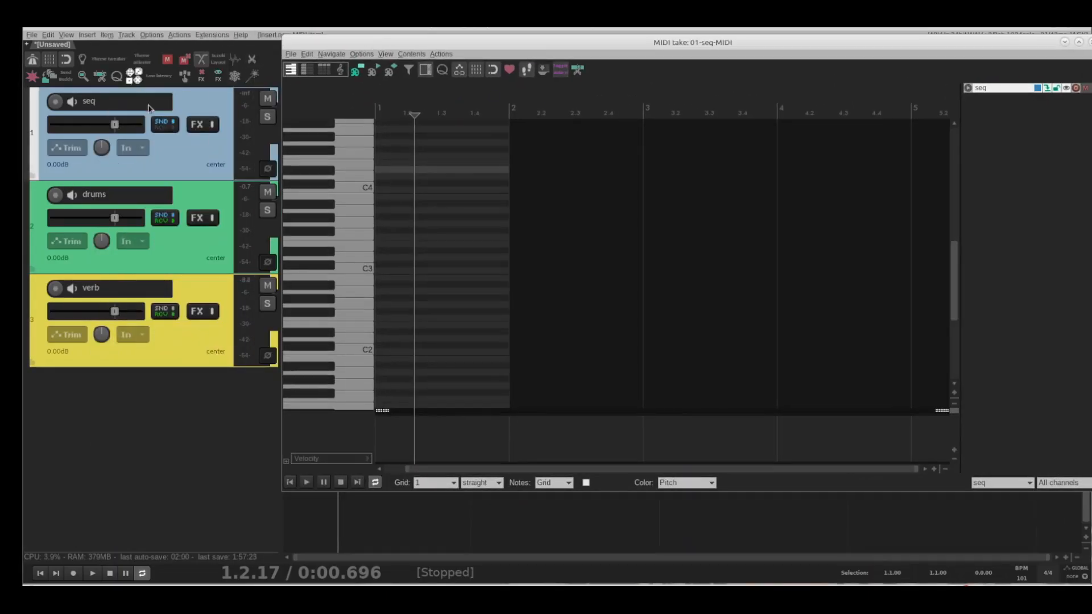
click(200, 124)
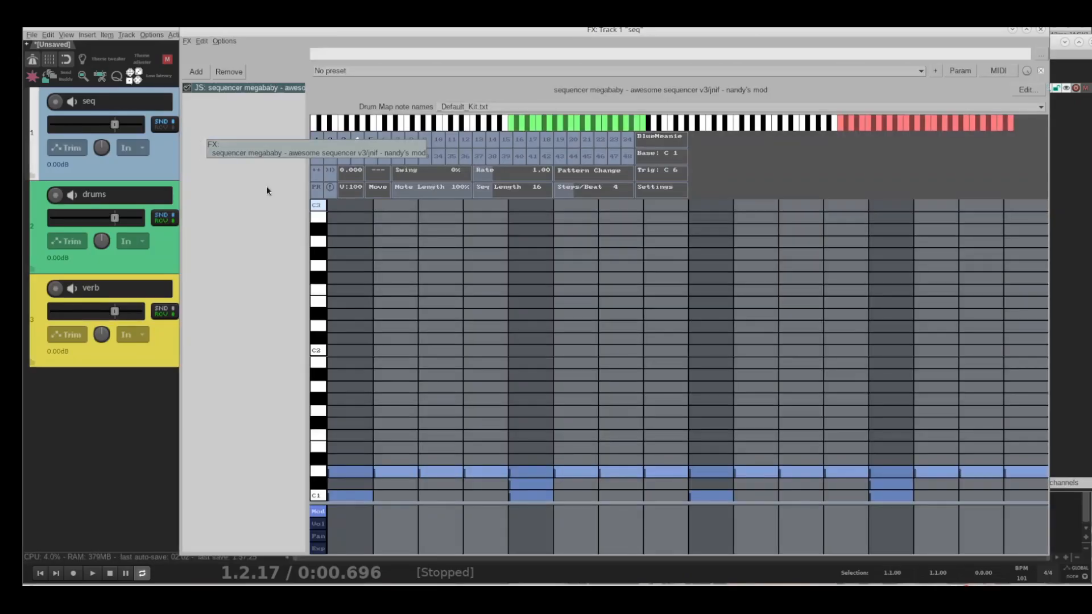
drag(451, 31, 400, 323)
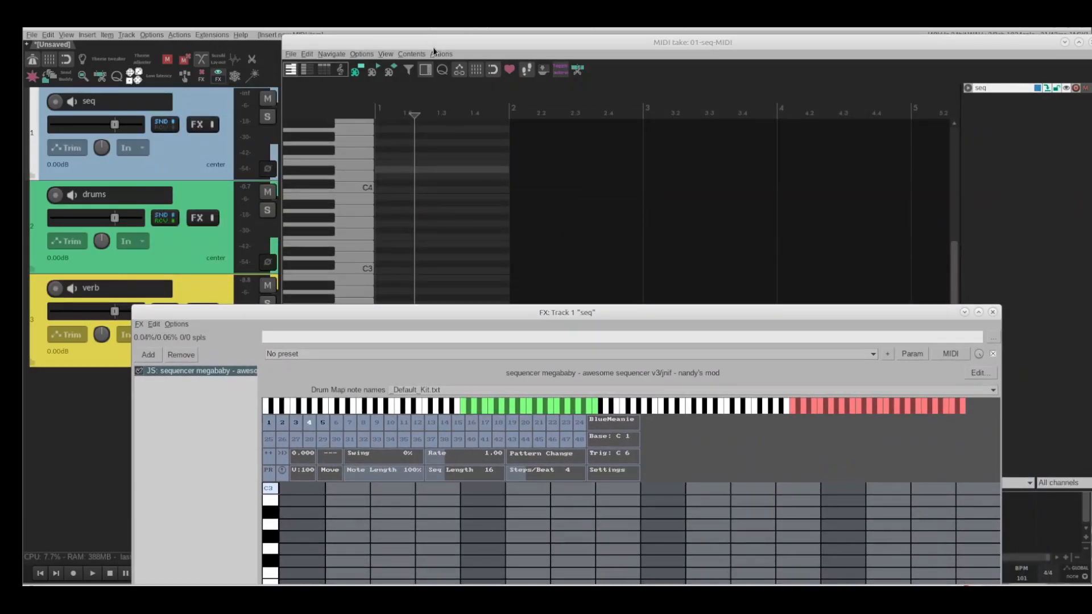
drag(433, 47, 429, 39)
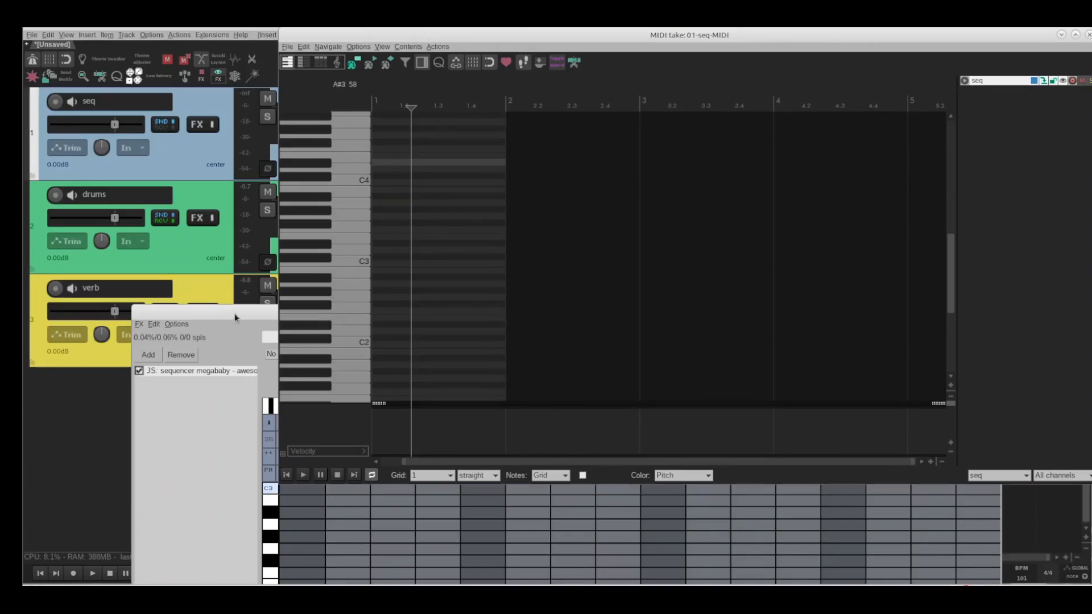
drag(235, 317, 214, 429)
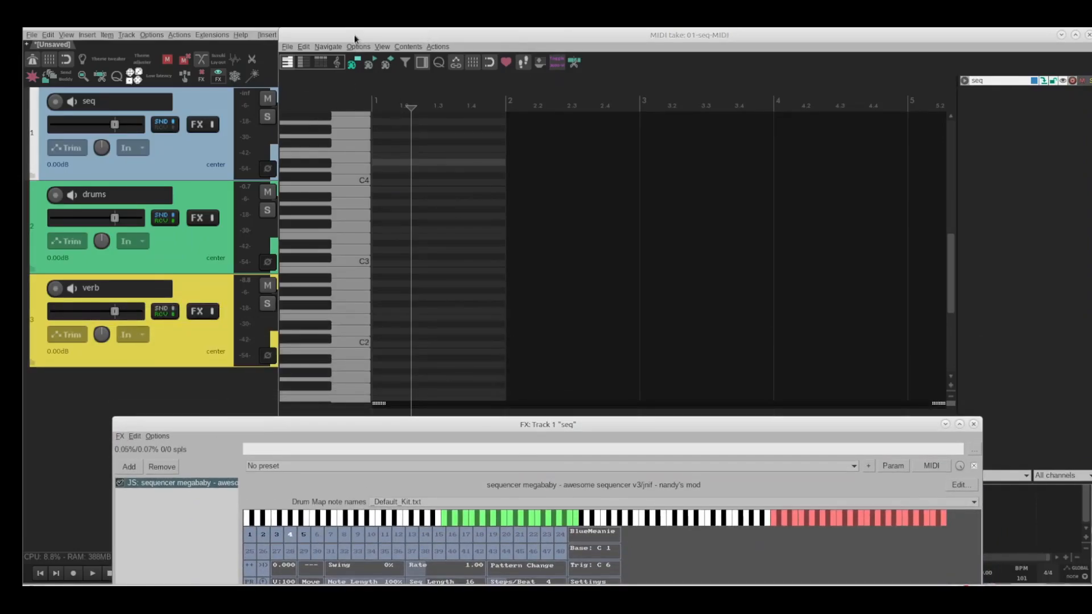
drag(354, 38, 346, 30)
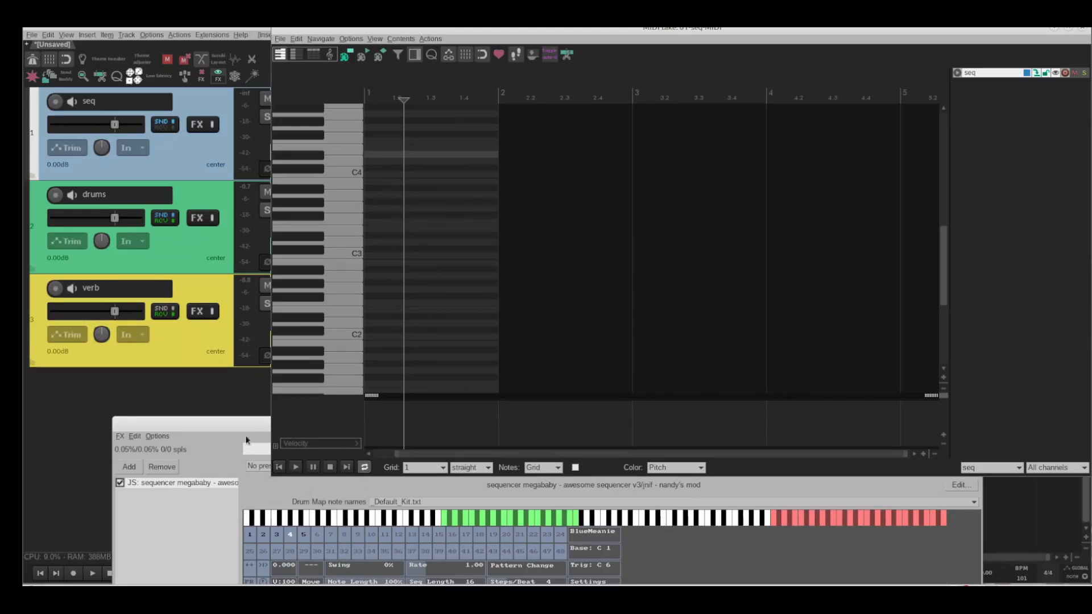
drag(243, 424, 240, 417)
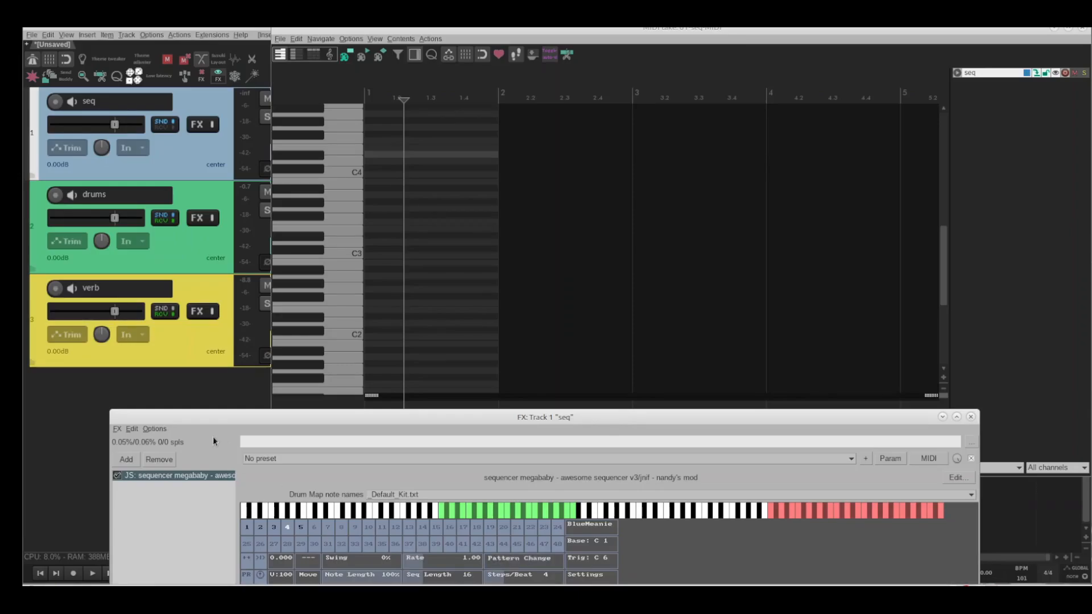
drag(229, 425, 224, 404)
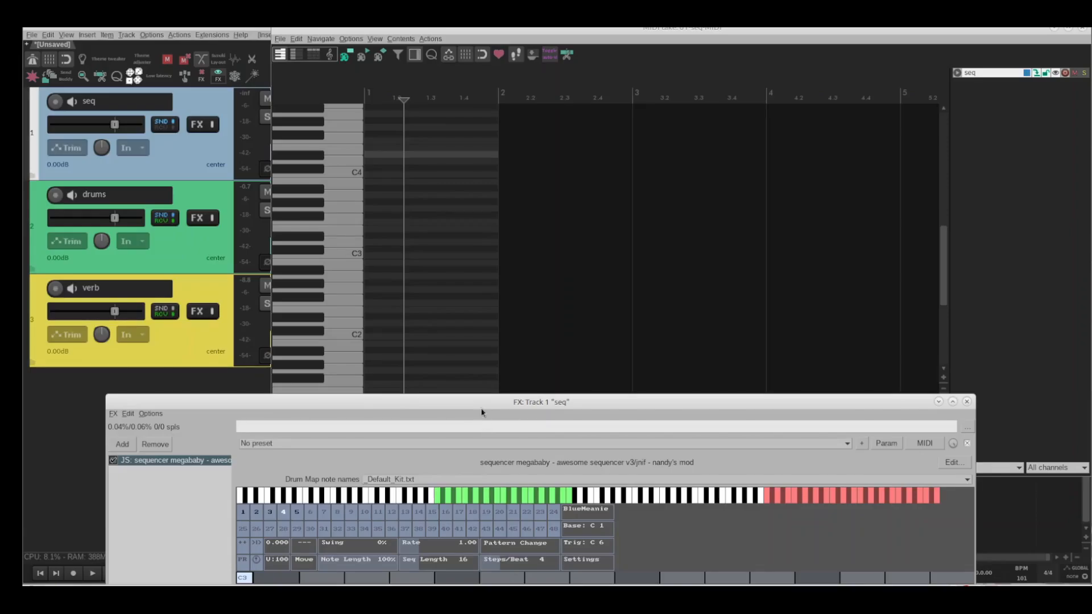
- Shift the sequencer's pattern-trigger key range down so that it starts at C 4
drag(480, 407, 508, 173)
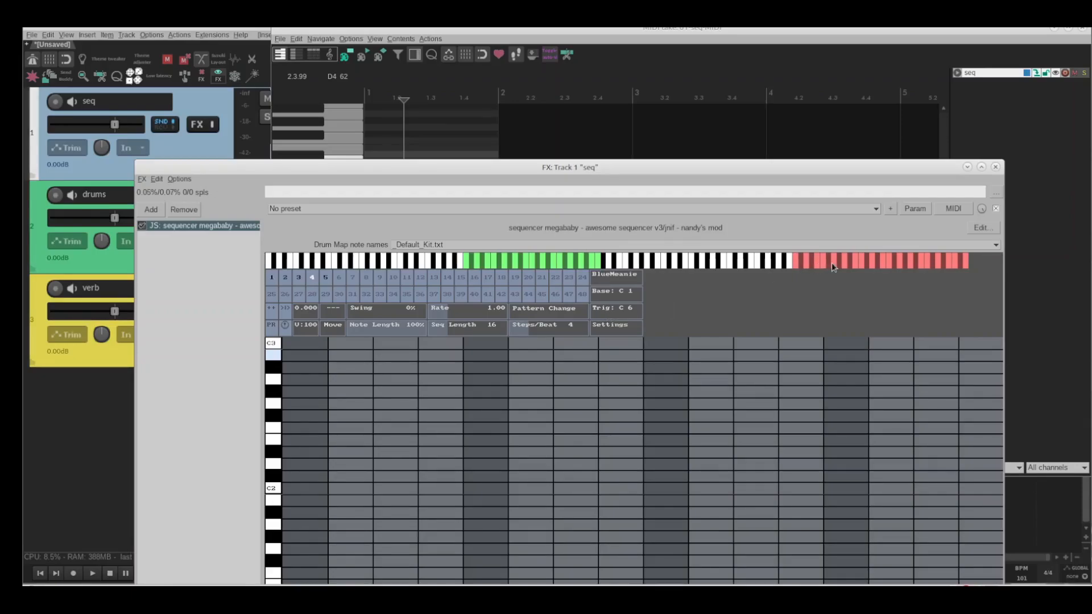
drag(835, 265, 703, 263)
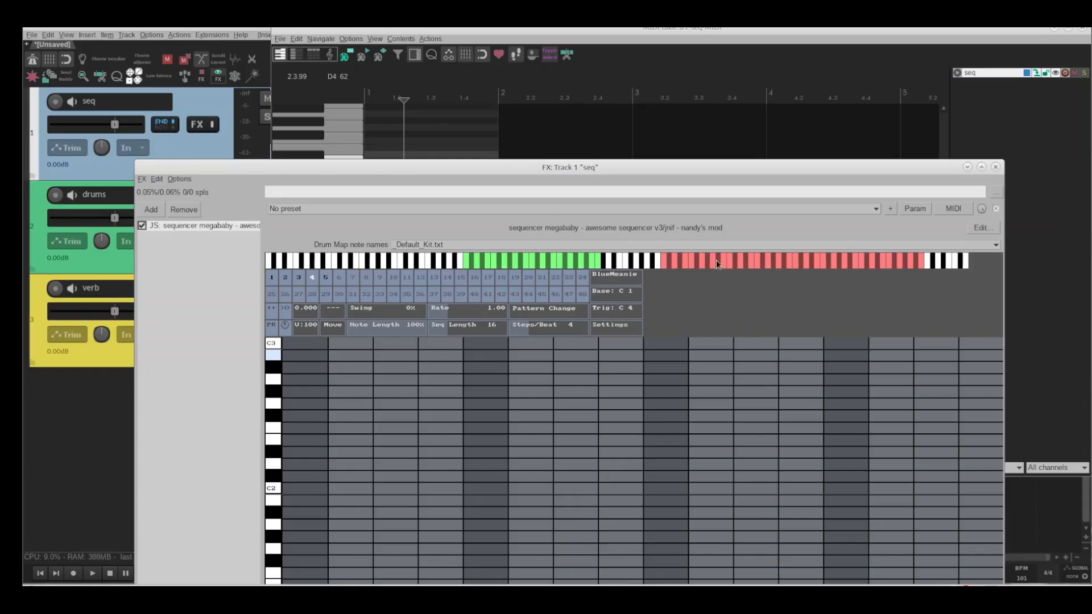
mouse_move(781, 264)
mouse_down()
mouse_move(765, 264)
mouse_move(786, 262)
mouse_up()
mouse_move(679, 266)
mouse_down()
mouse_move(748, 264)
mouse_move(678, 269)
mouse_up()
click(673, 263)
- Test the pattern-trigger keys around C5 from the MIDI editor's keyboard with the sequencer in view, and close both windows
drag(803, 173, 772, 358)
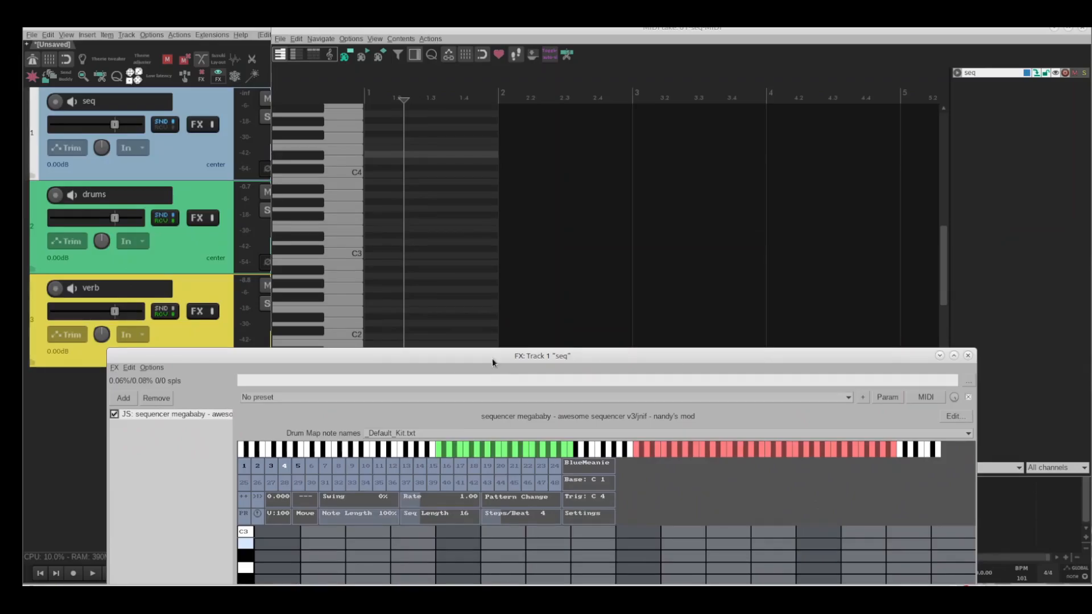
drag(474, 359, 489, 430)
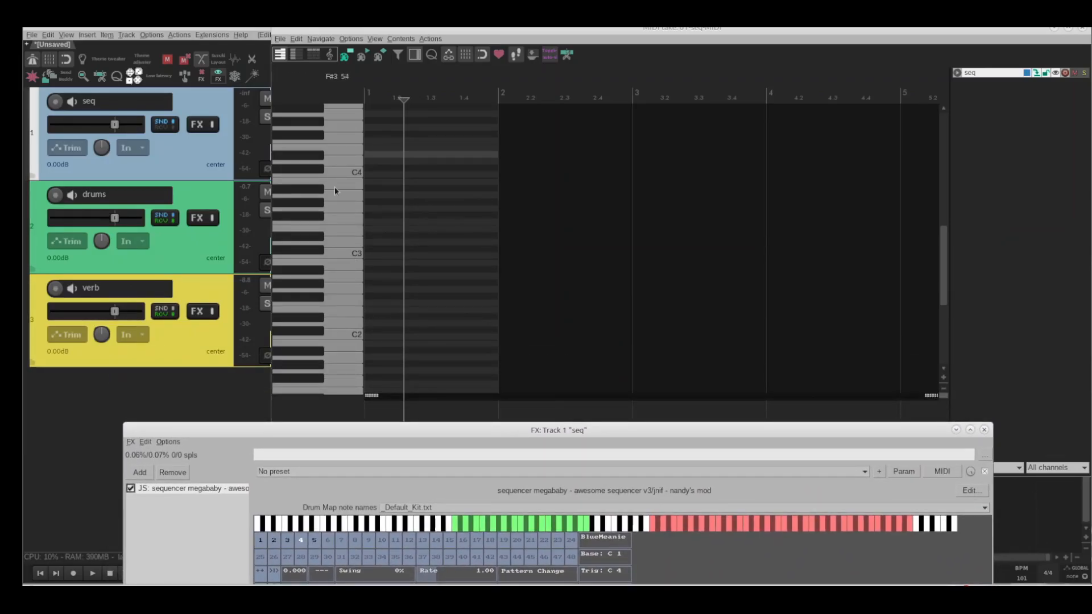
scroll(330, 217, up, 1)
scroll(330, 222, up, 5)
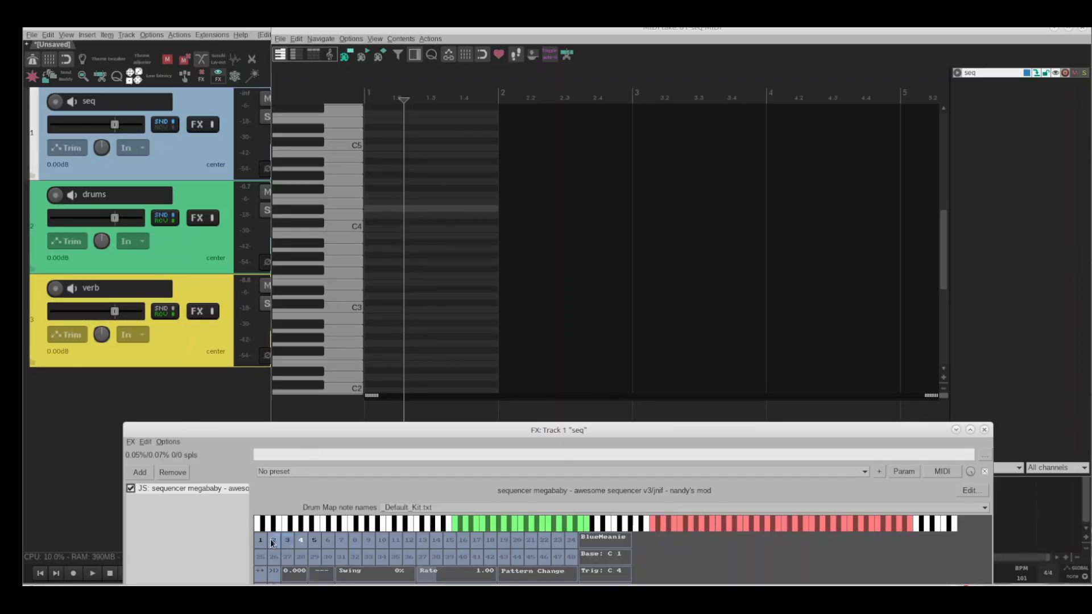
click(341, 147)
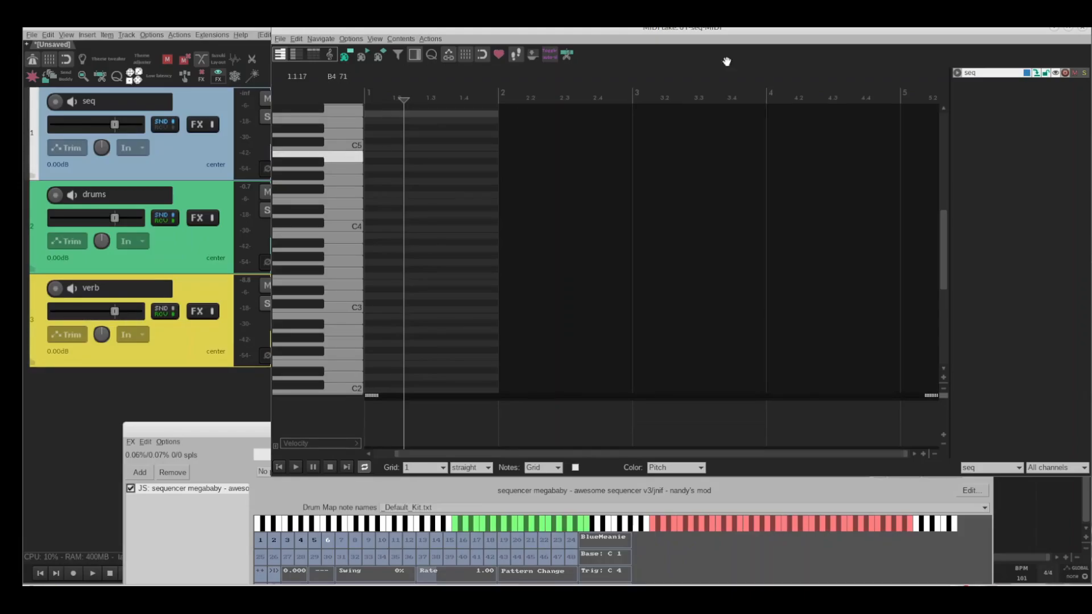
click(1083, 31)
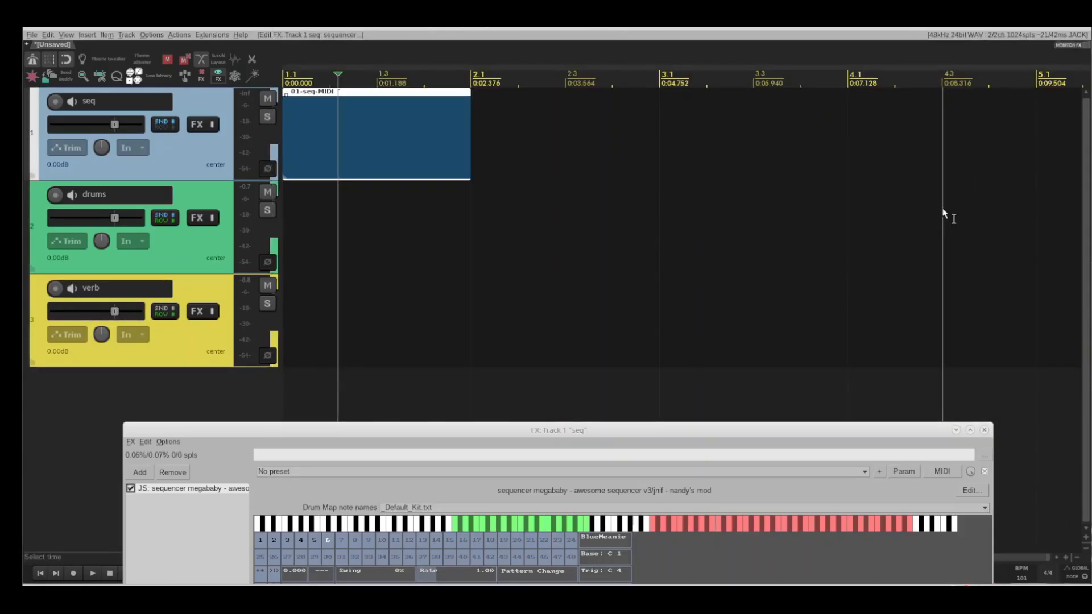
click(986, 427)
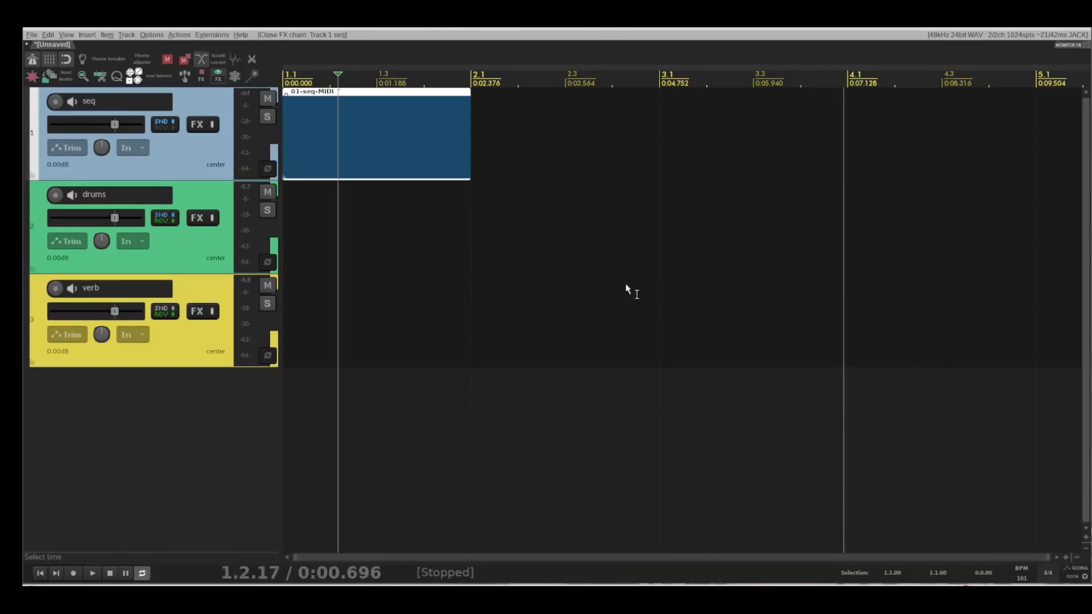
- Add a one-measure C5 note to the seq track's MIDI item in measure 1 and close the MIDI editor
double_click(356, 156)
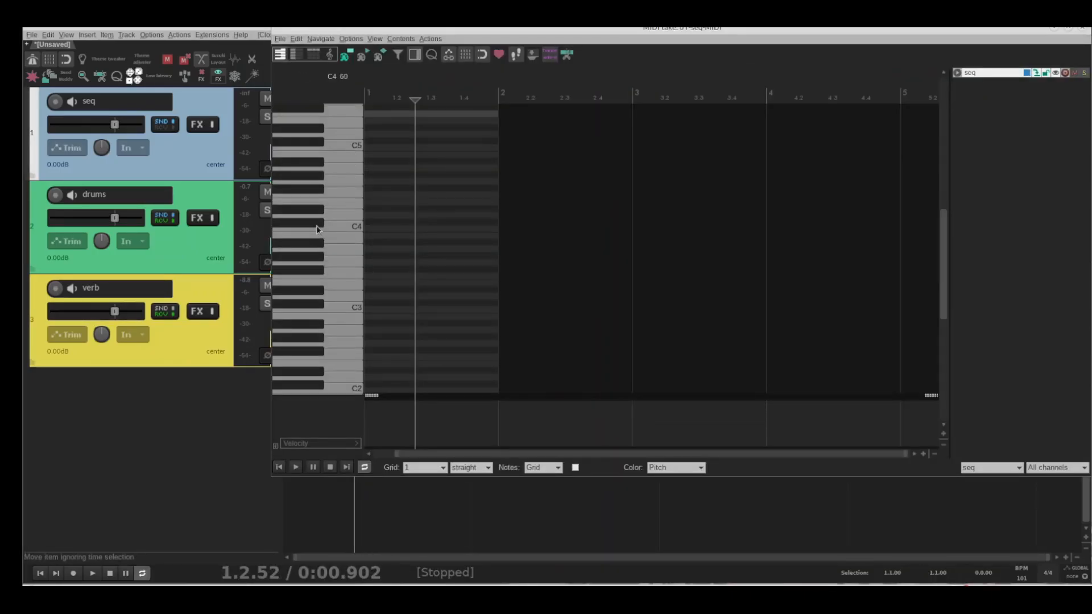
scroll(309, 221, up, 4)
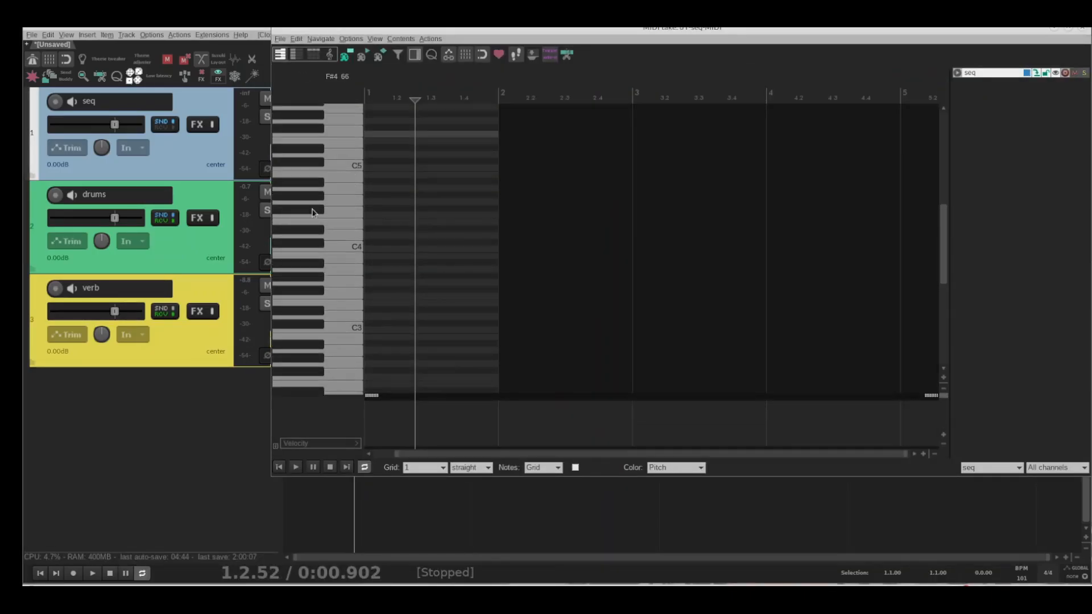
click(369, 175)
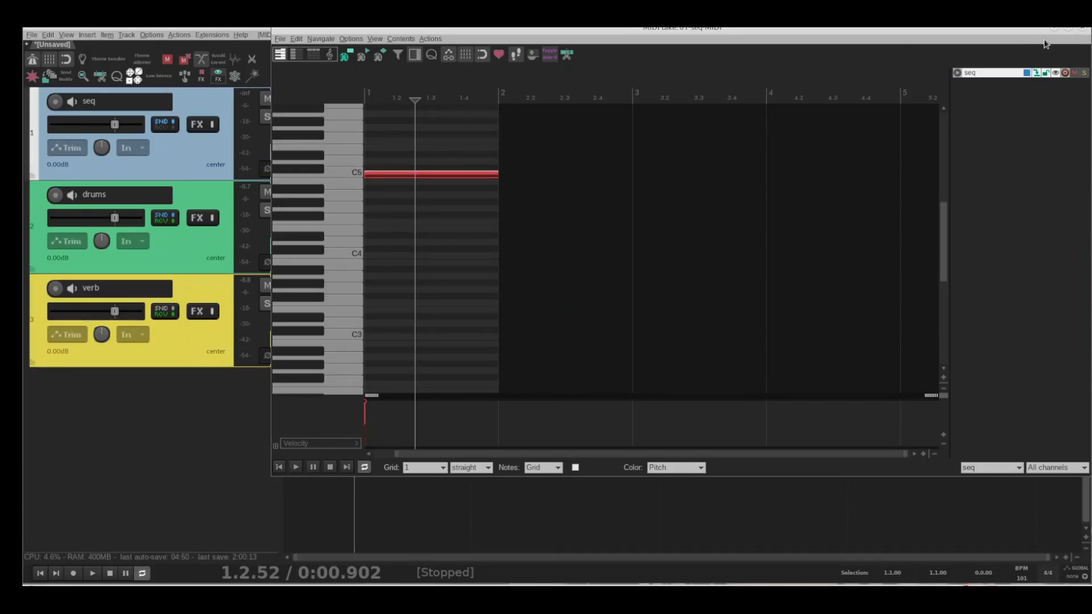
click(1080, 29)
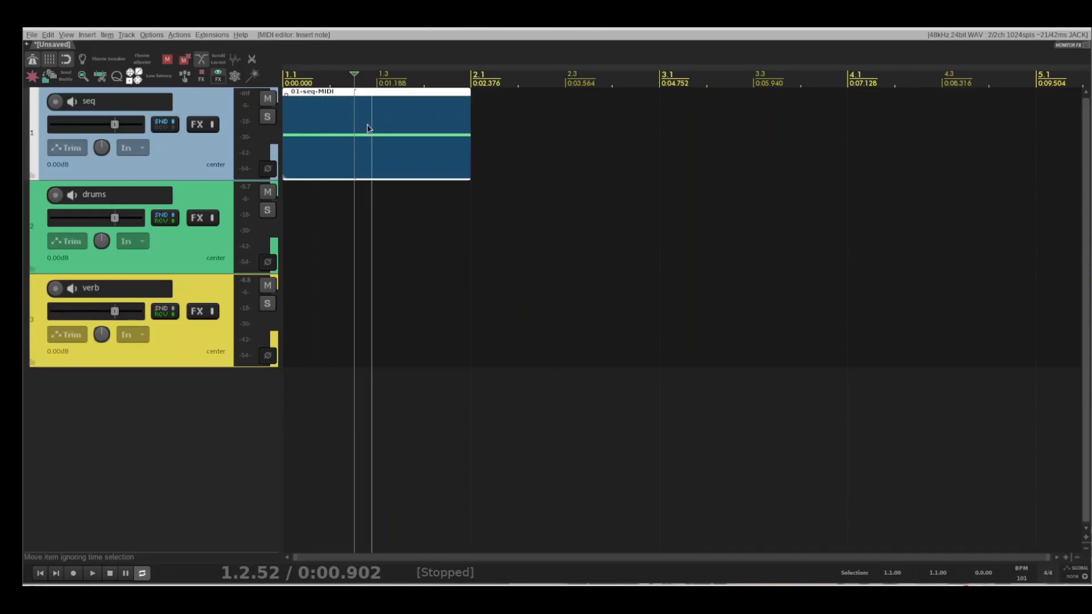
- Copy the measure 1 MIDI item to measure 2 and raise the copy's note to C#5
drag(318, 118, 513, 119)
double_click(514, 120)
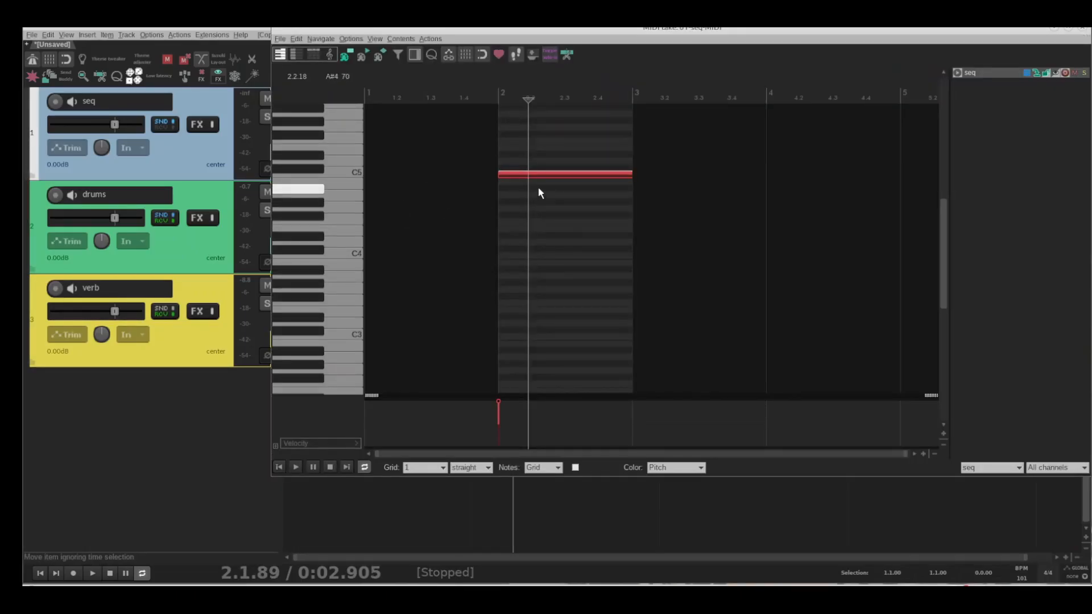
drag(543, 174, 543, 171)
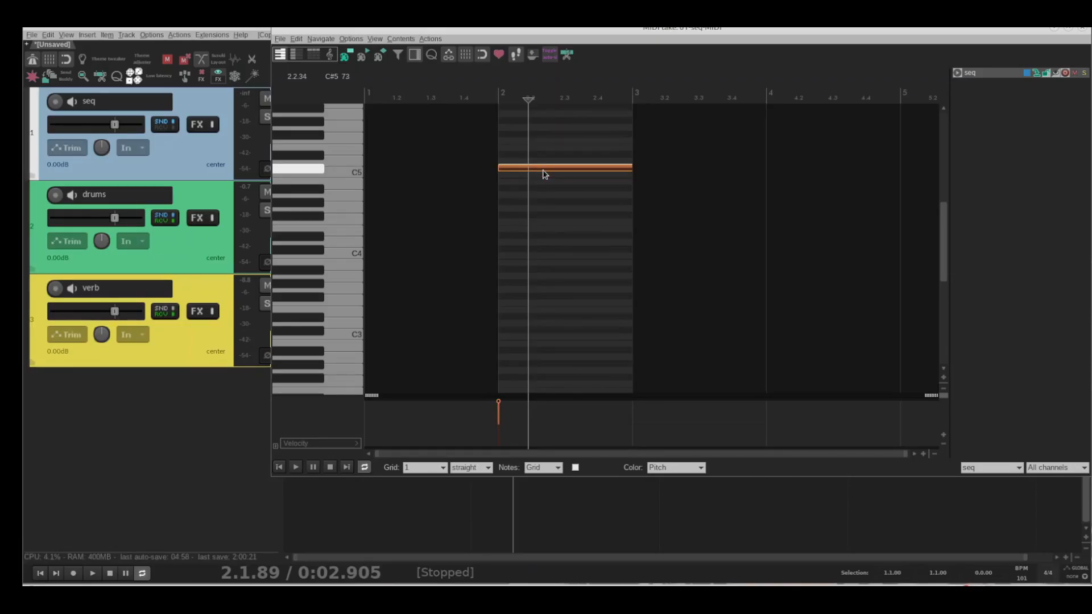
click(1082, 28)
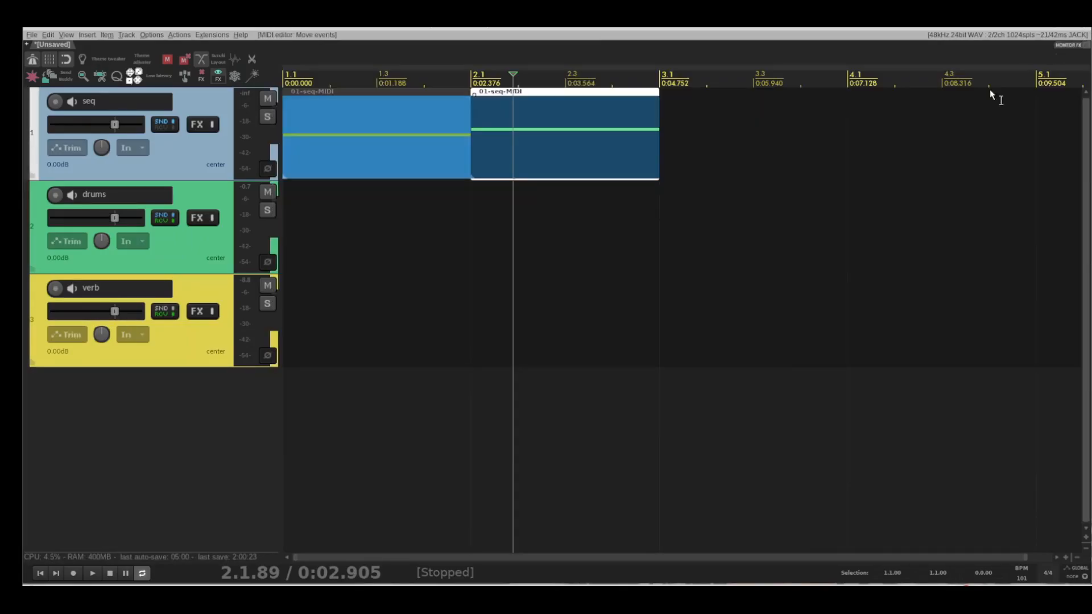
- Copy the measure 2 MIDI item to measure 3 and raise the copy's note to D5
drag(527, 120, 745, 121)
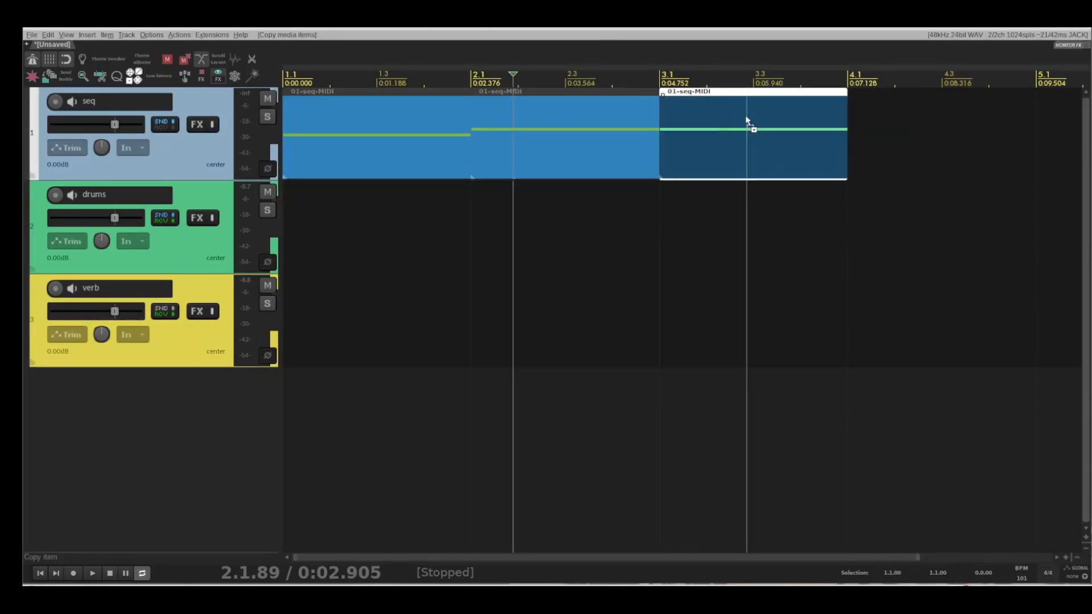
double_click(724, 118)
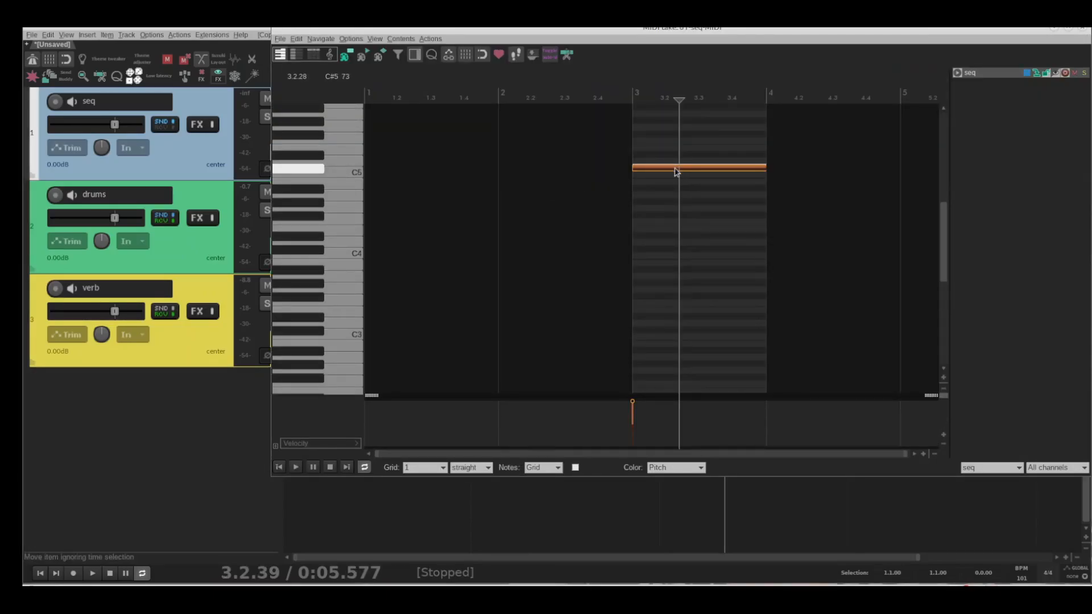
drag(675, 171, 676, 164)
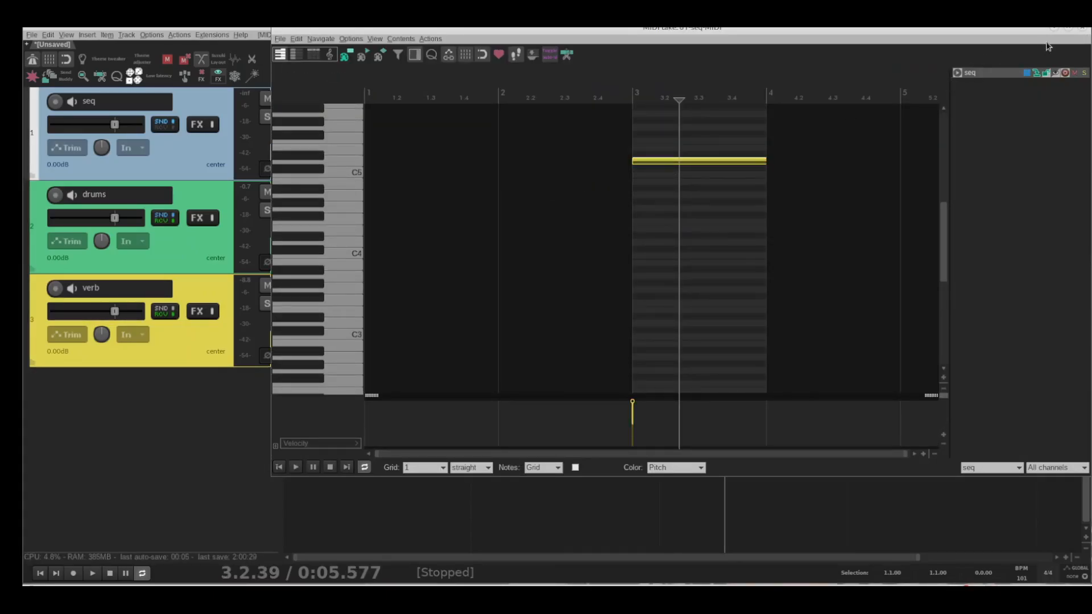
click(1083, 29)
- Copy the measure 3 MIDI item to measure 4 and raise the copy's note to D#5
drag(703, 116, 898, 108)
double_click(897, 108)
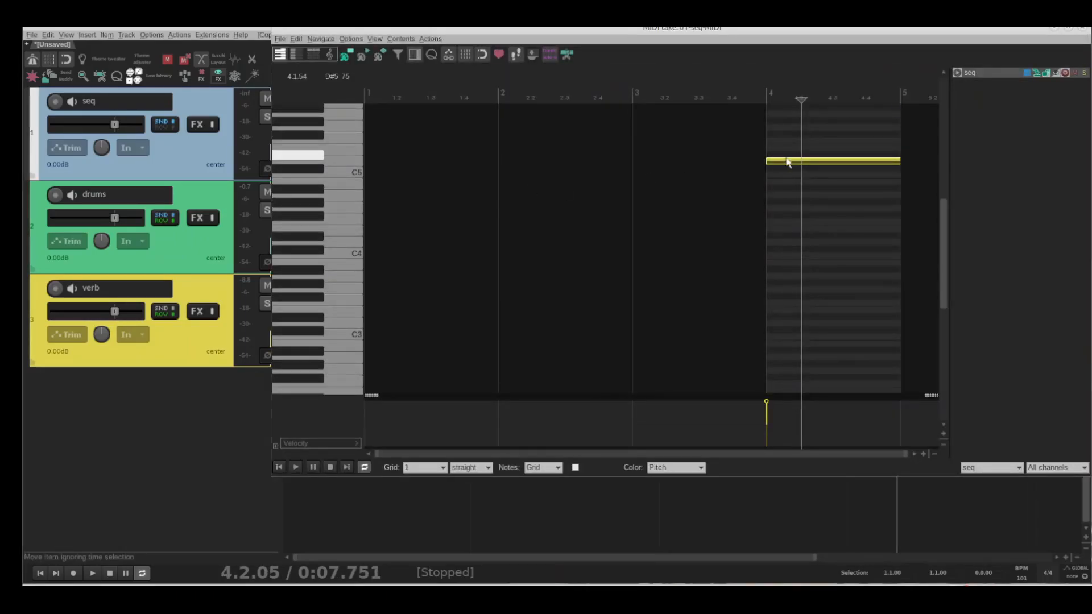
drag(789, 164, 787, 160)
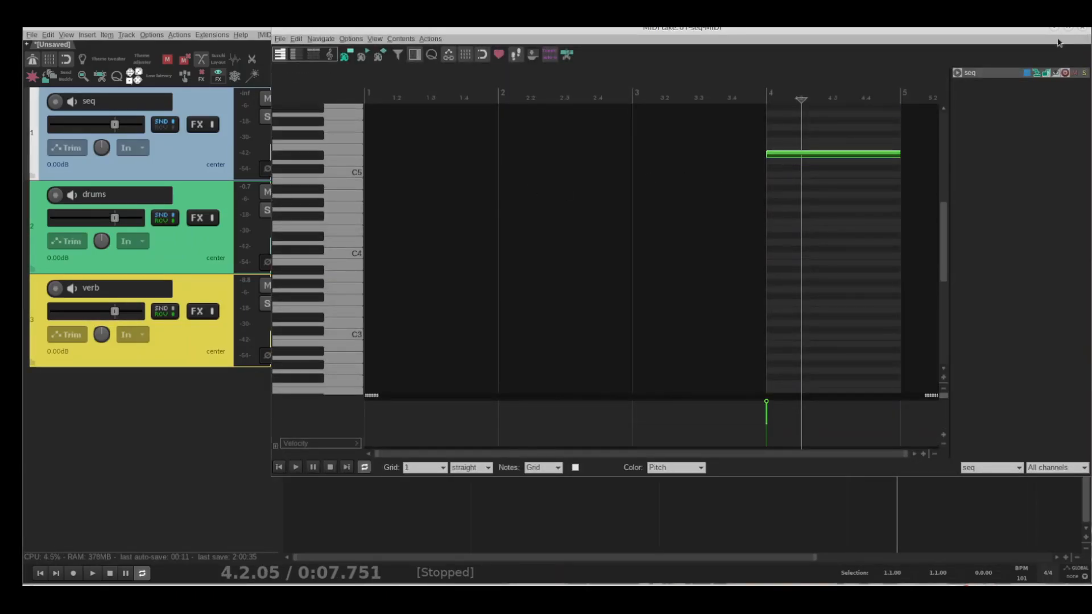
click(1082, 29)
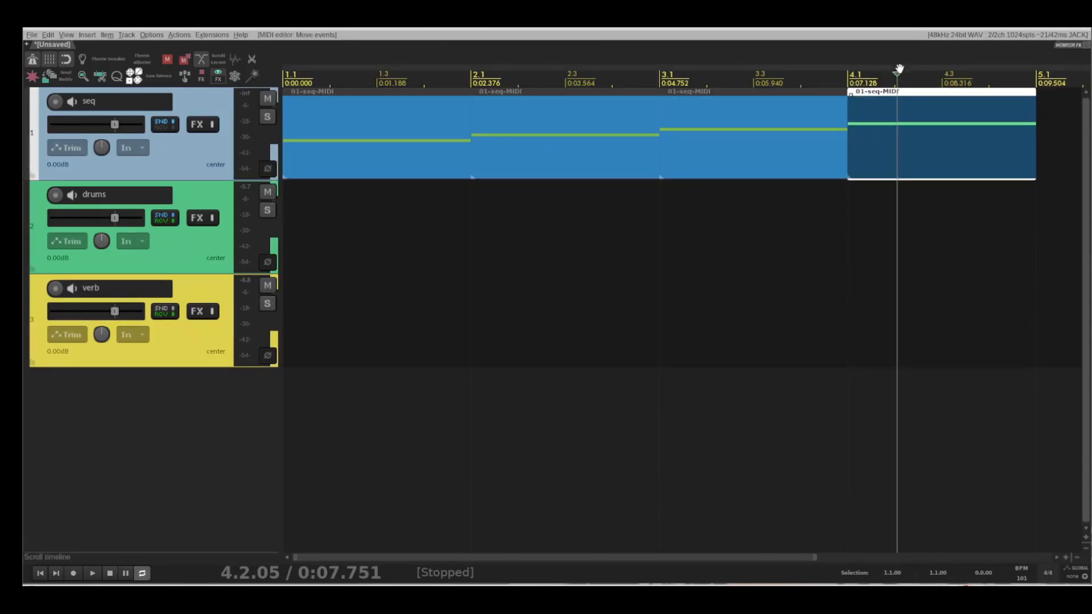
- Set the time selection over measures 1 to 4 and briefly play it from the project start with the seq track's sequencer window open
drag(1037, 80, 284, 79)
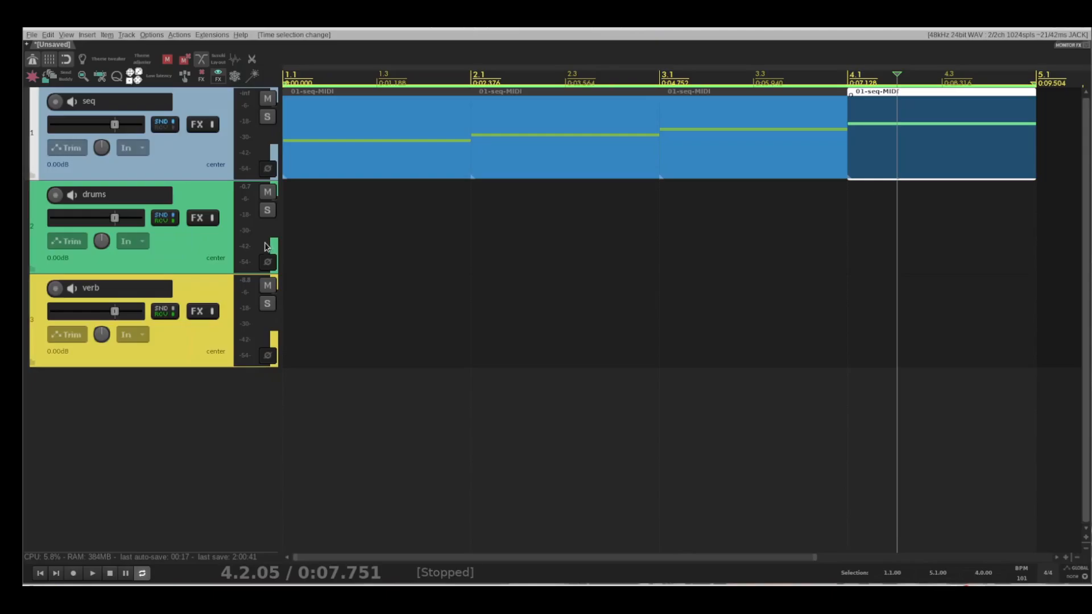
key(Home)
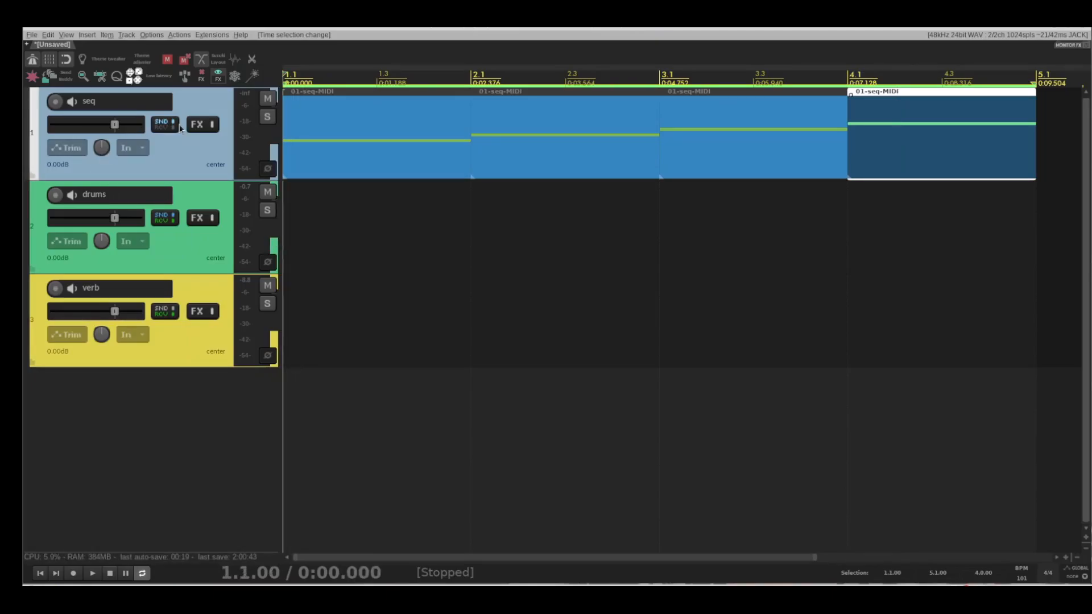
click(195, 130)
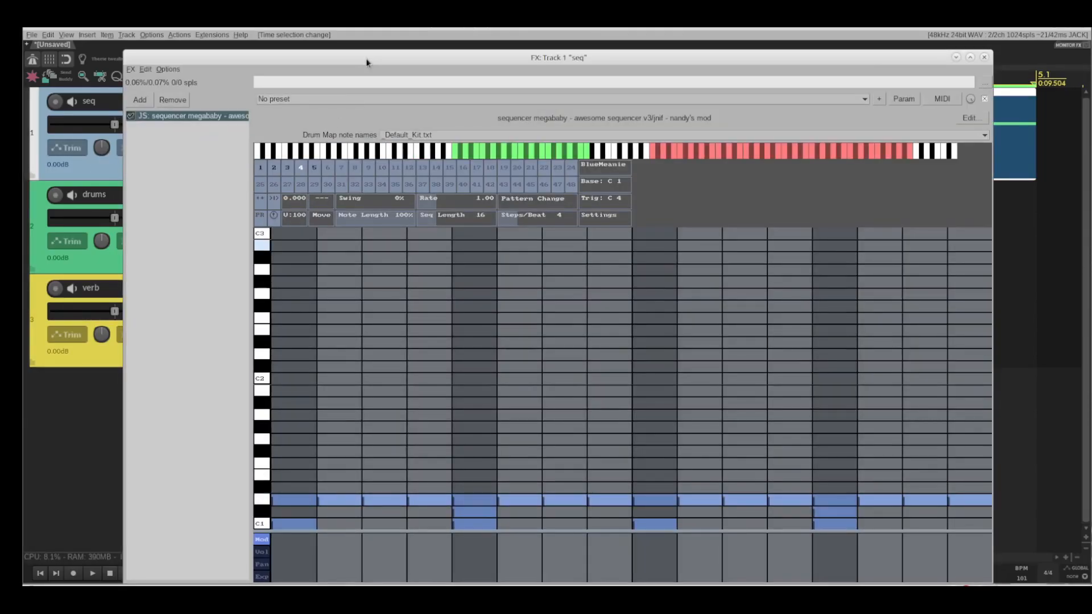
drag(366, 62, 398, 27)
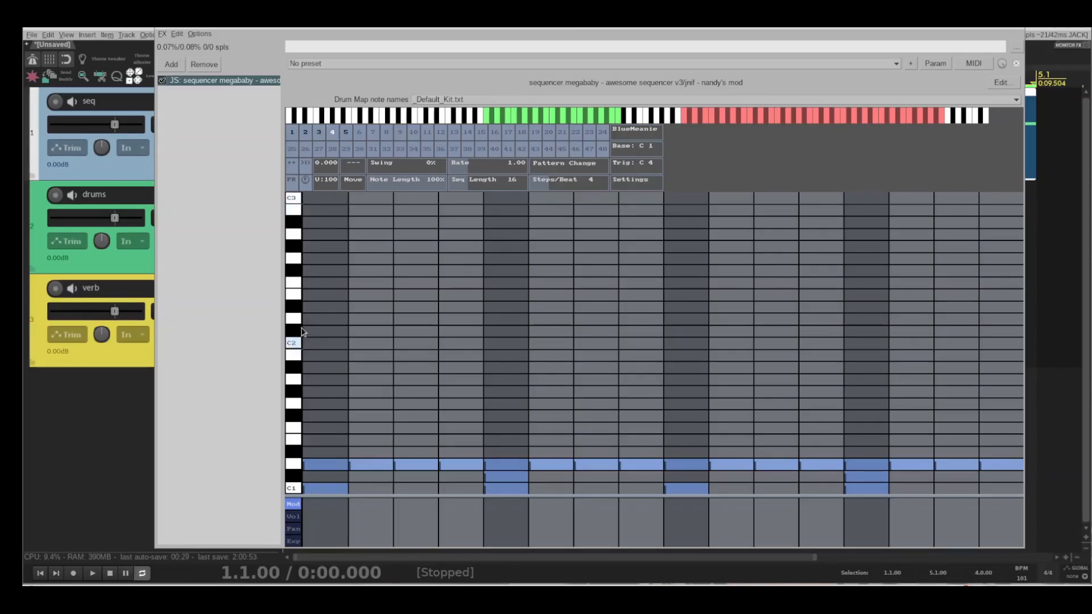
click(93, 574)
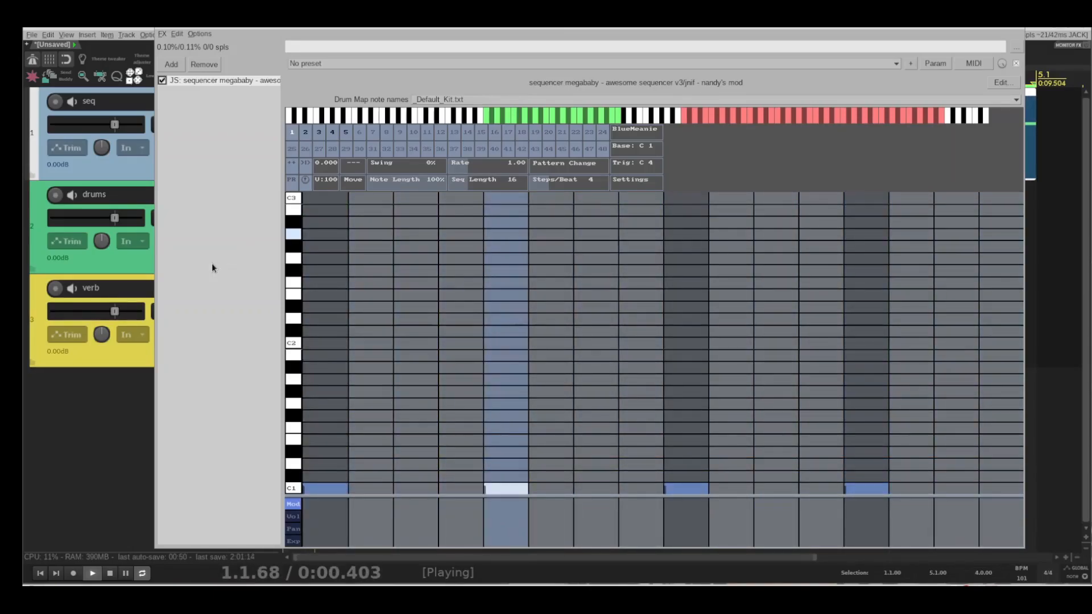
click(109, 573)
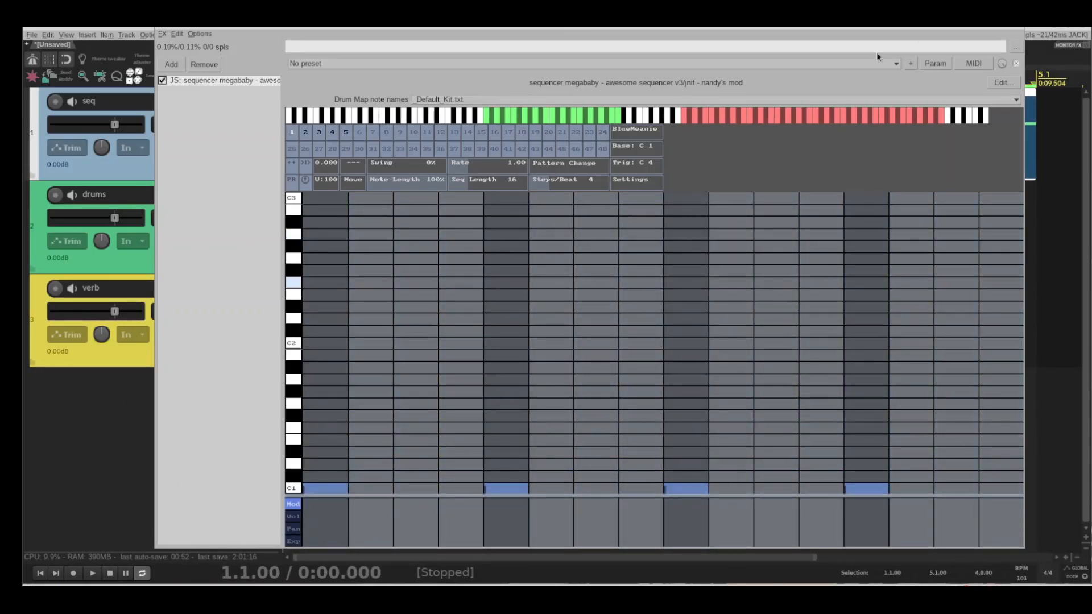
- Move the MIDI item in measure 2 to measure 5 and copy the measure 1 item into measure 2
click(1016, 28)
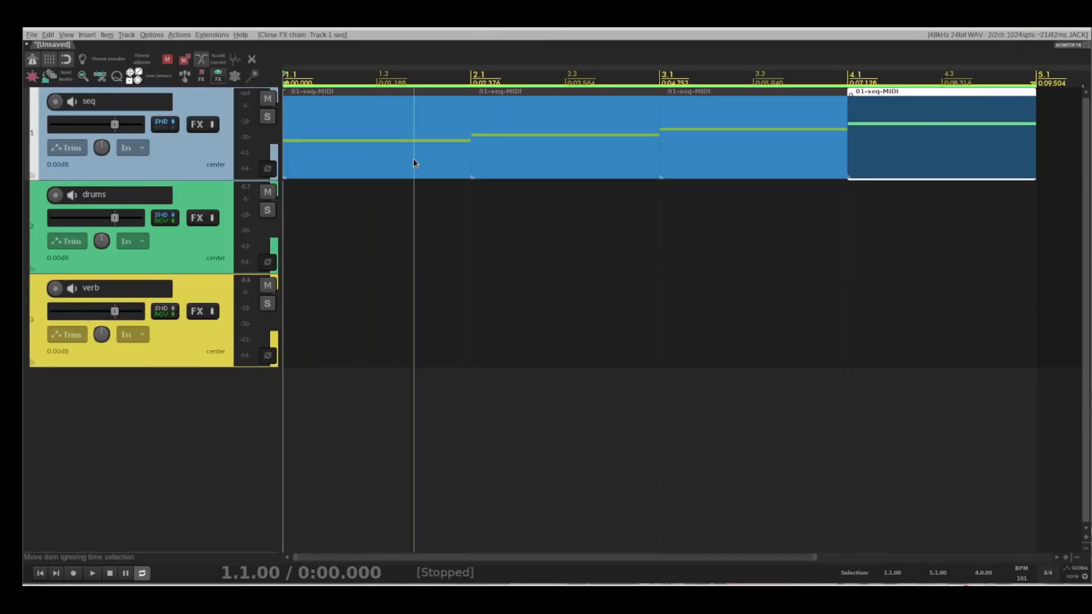
click(365, 157)
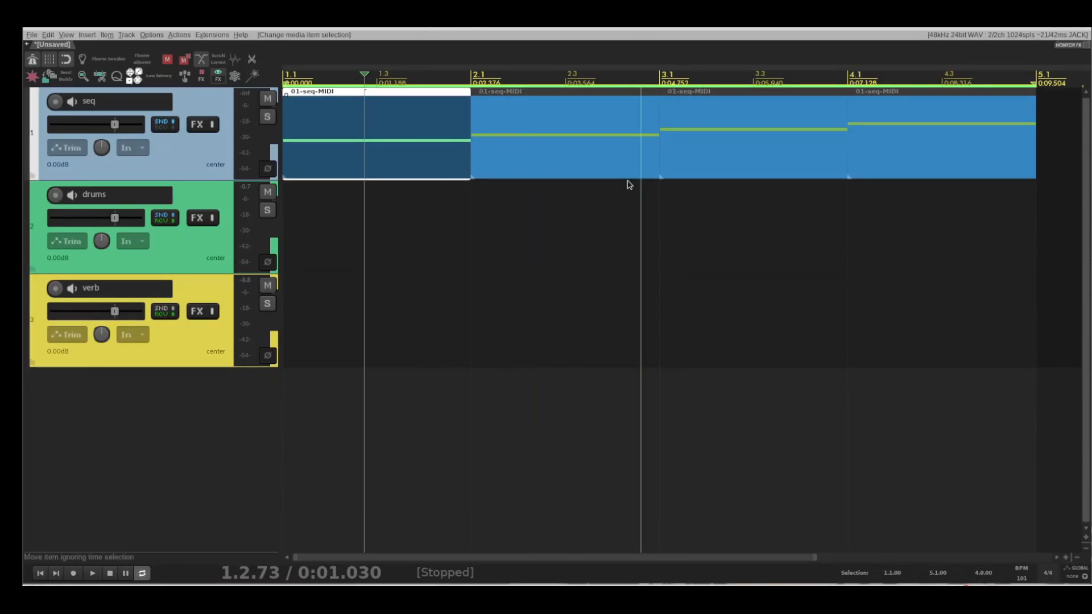
scroll(603, 246, down, 4)
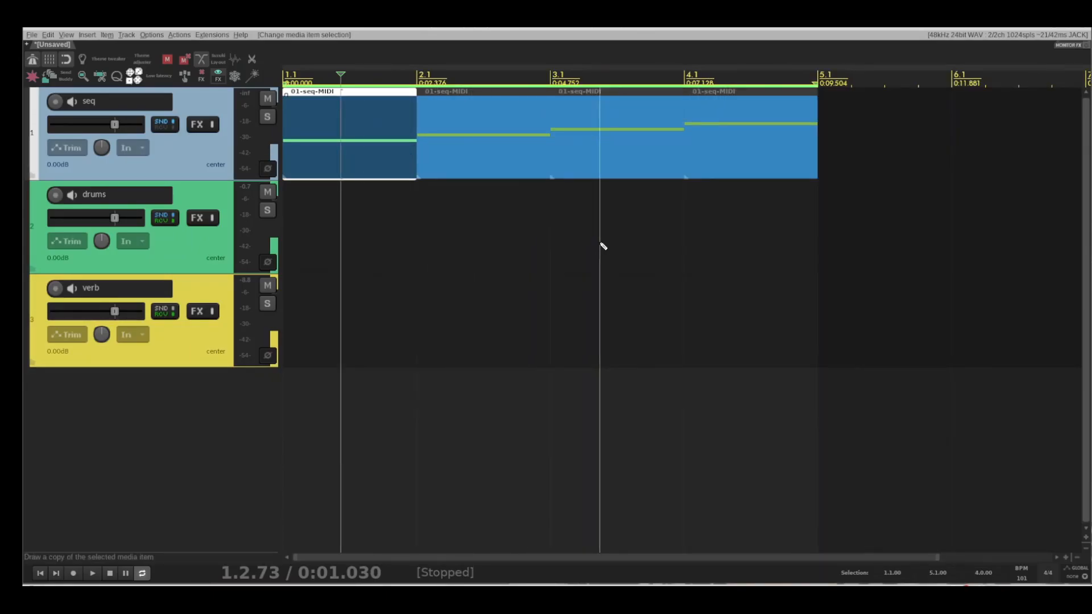
click(425, 159)
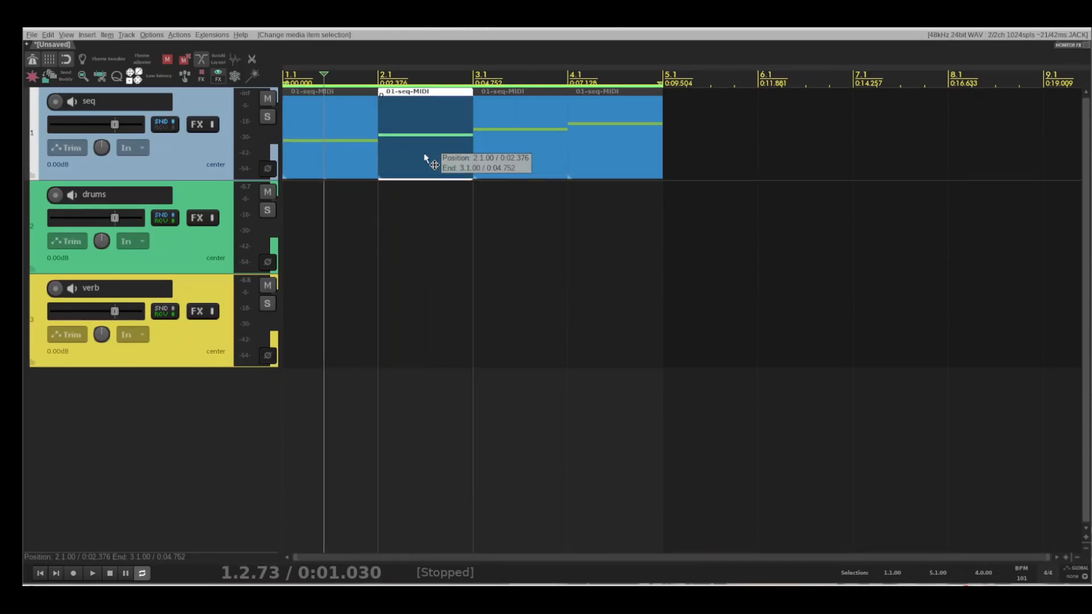
drag(425, 159, 724, 152)
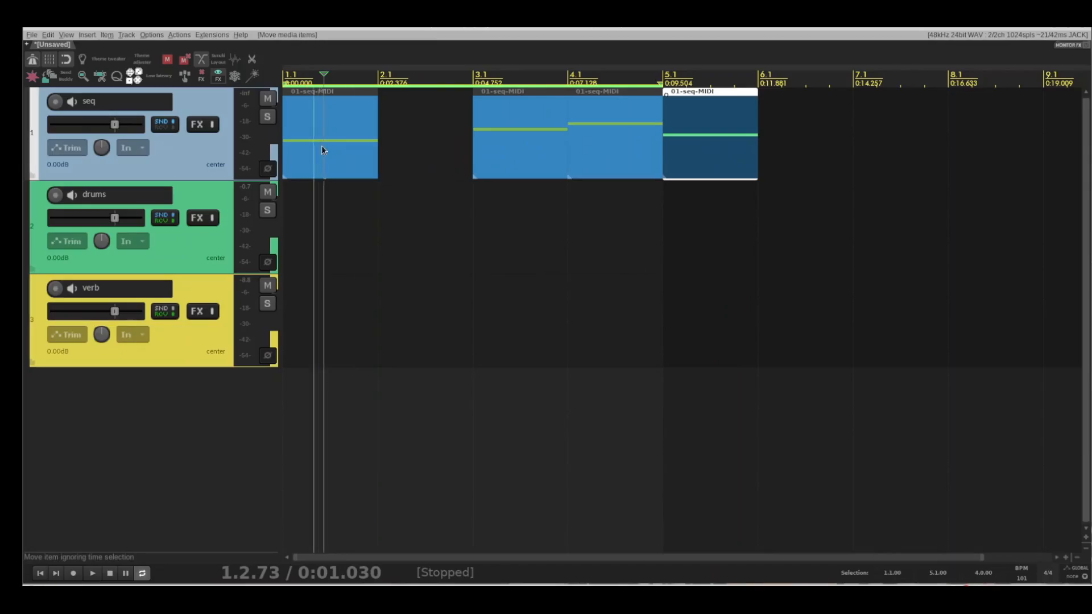
click(339, 160)
drag(317, 162, 421, 166)
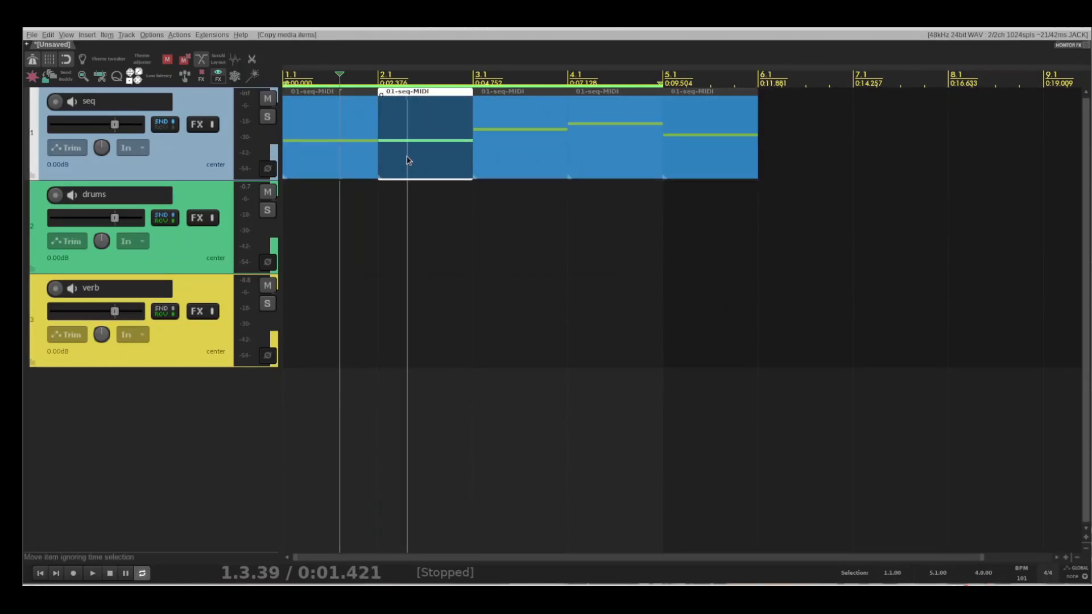
- Check each MIDI item in turn, and set the time selection over measures 1 to 5 with the cursor at the project start
click(490, 151)
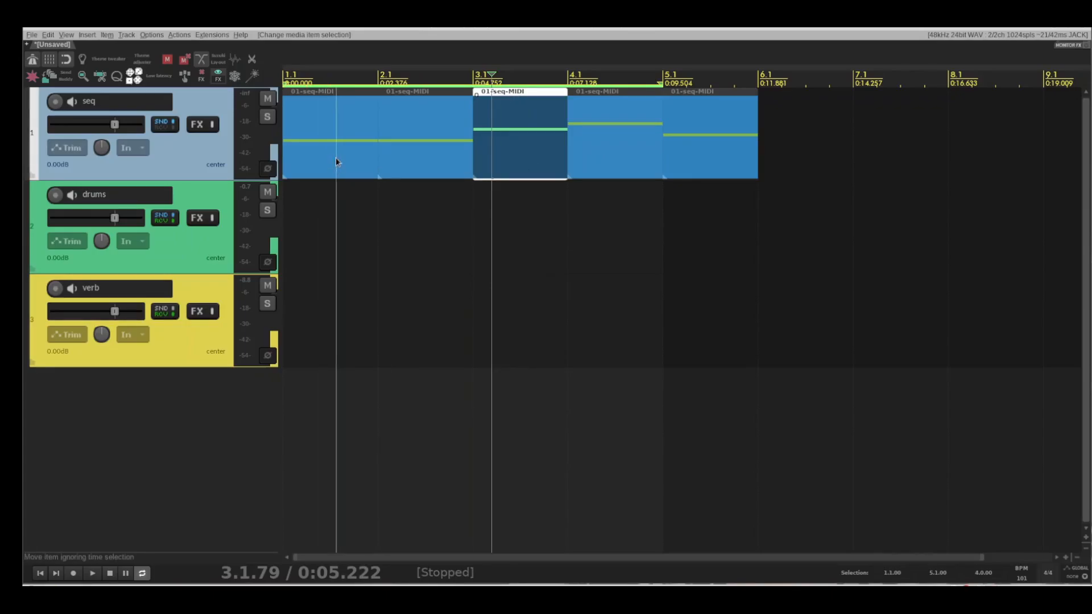
click(336, 159)
click(422, 154)
click(527, 153)
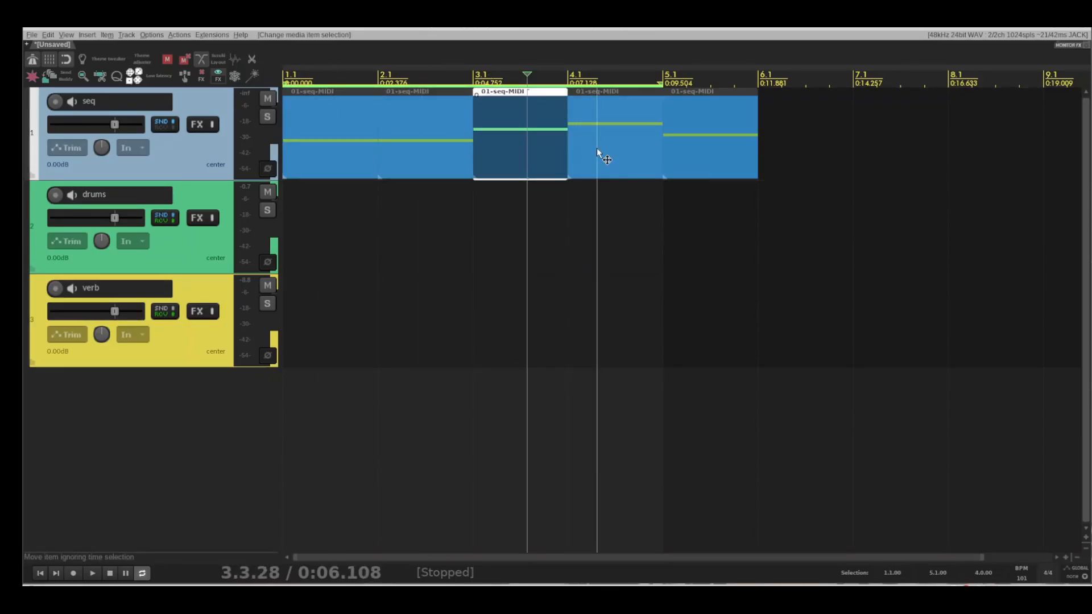
click(596, 149)
click(715, 149)
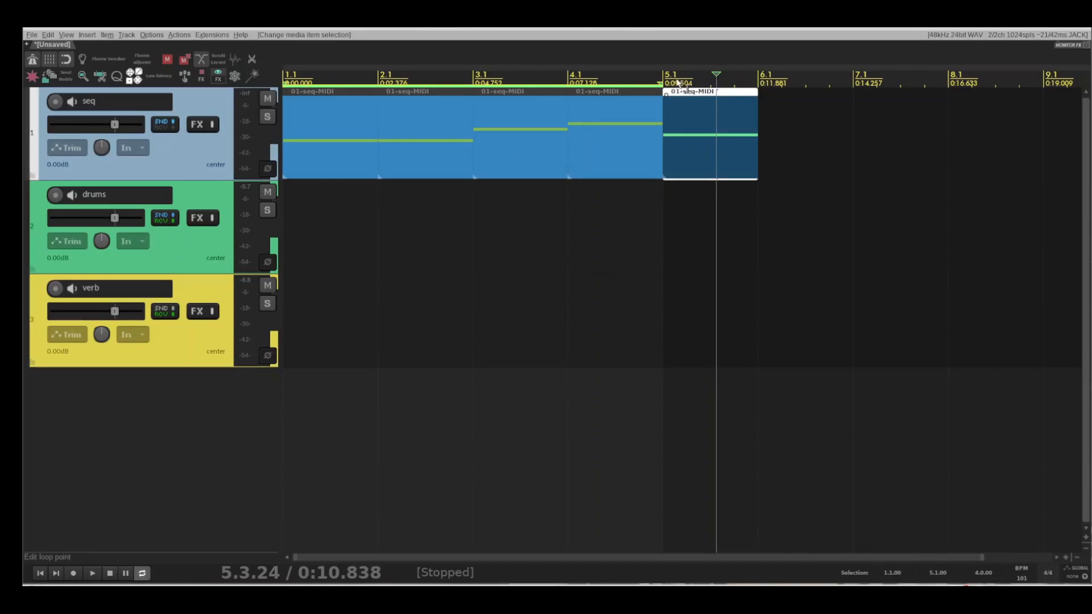
drag(666, 85, 690, 83)
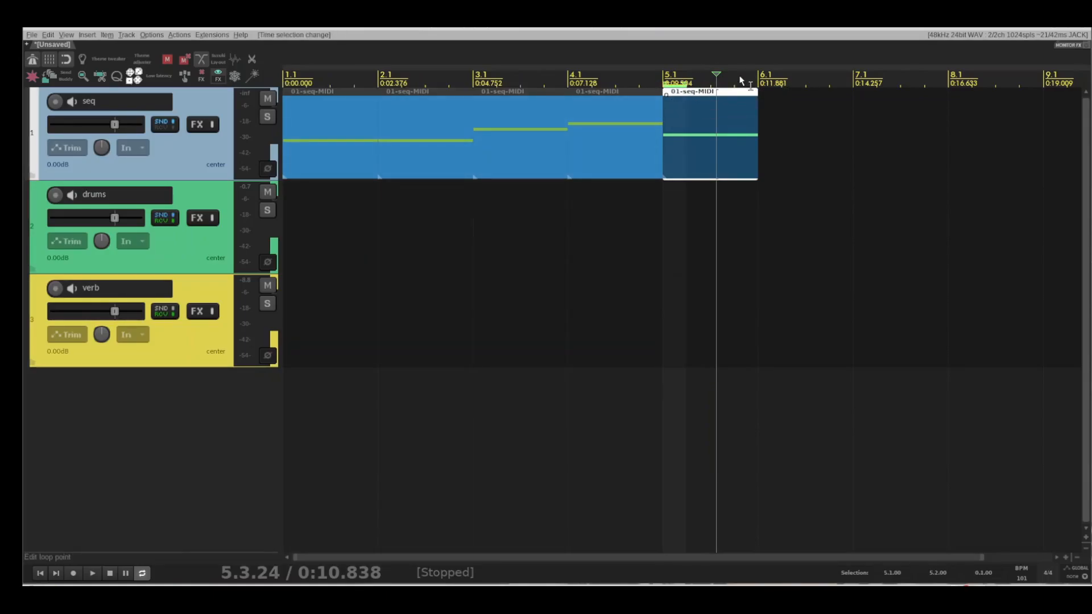
drag(757, 85, 284, 85)
key(w)
key(space)
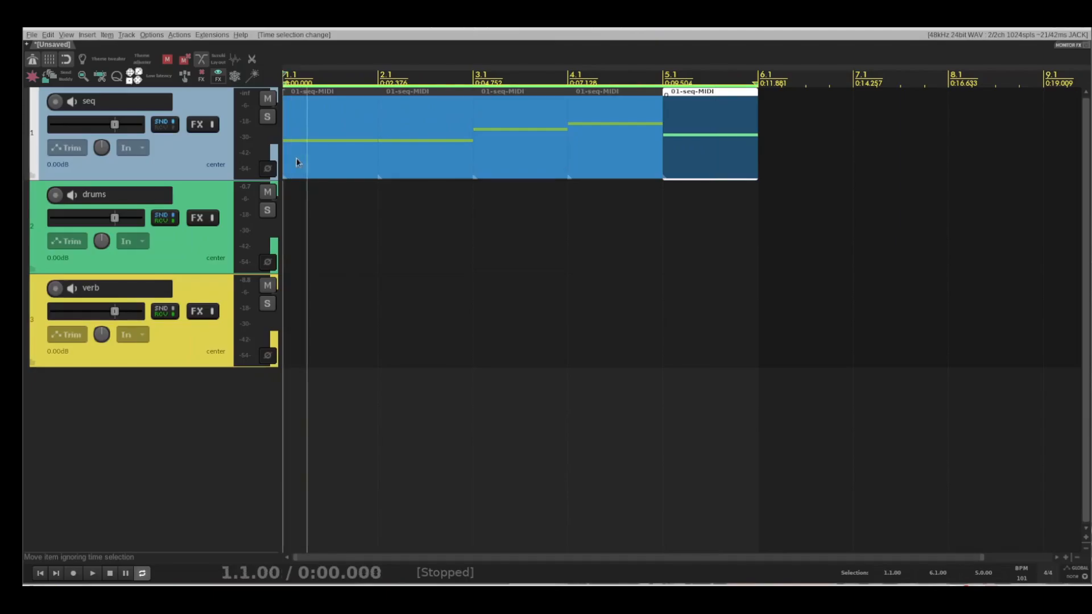
- Play the five-measure arrangement from the start with the seq track's sequencer window open, and close the window after stopping
click(193, 129)
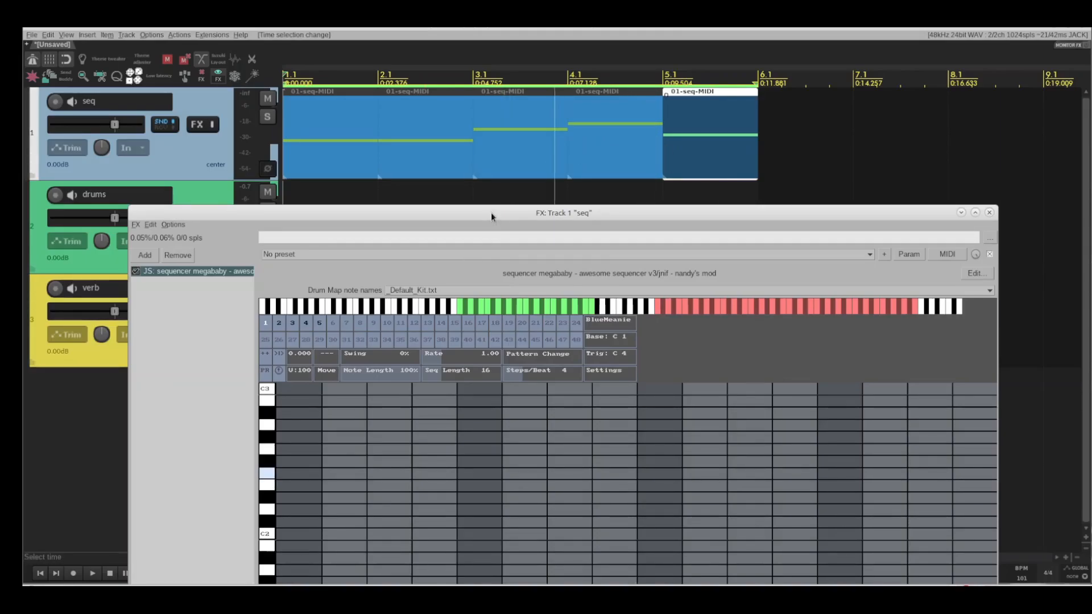
drag(492, 216, 550, 50)
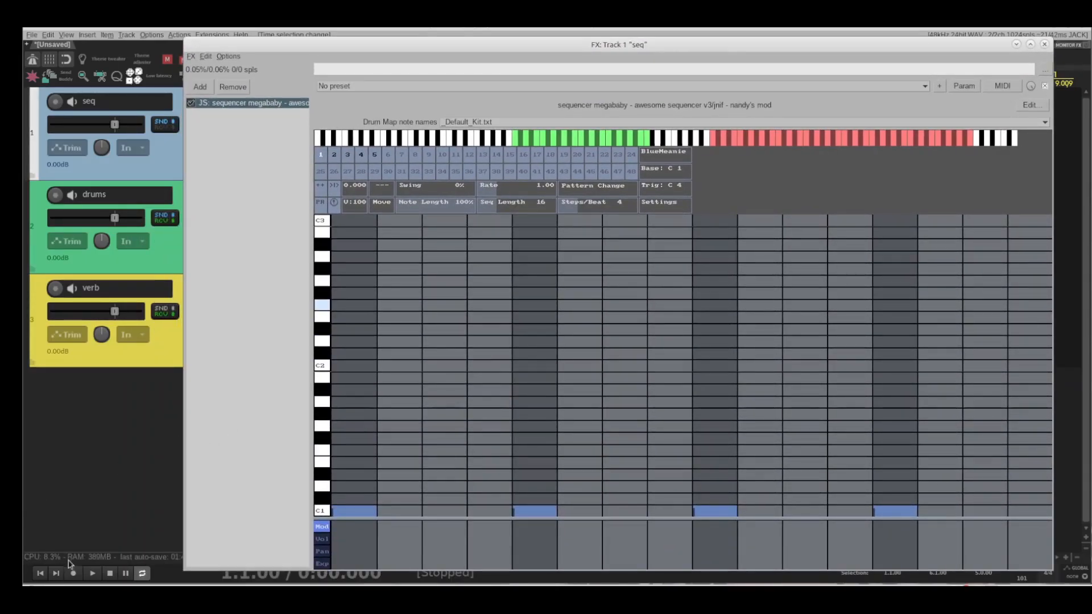
click(92, 573)
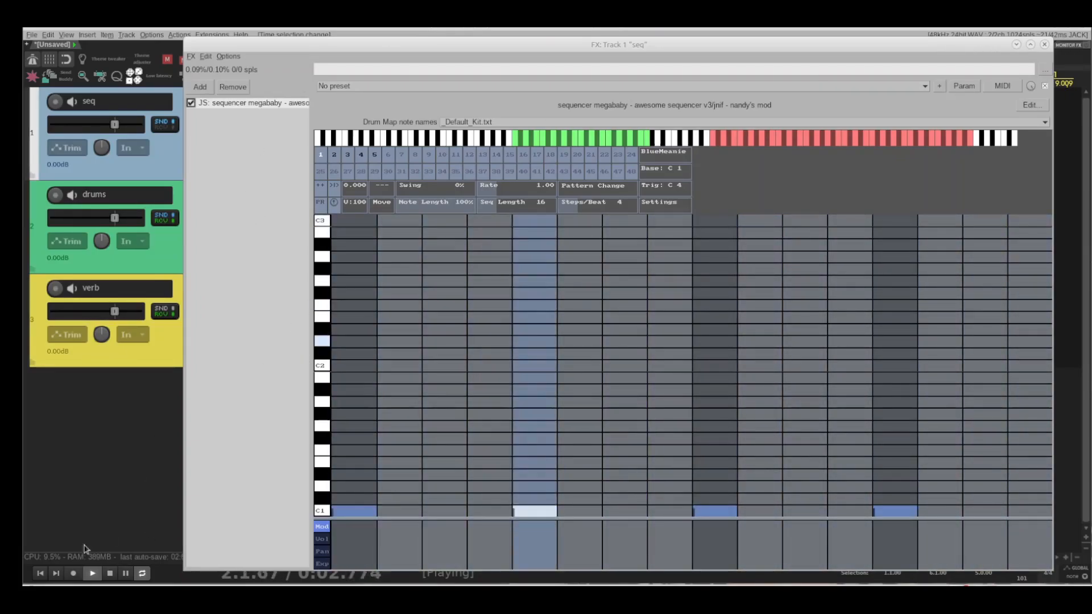
click(110, 574)
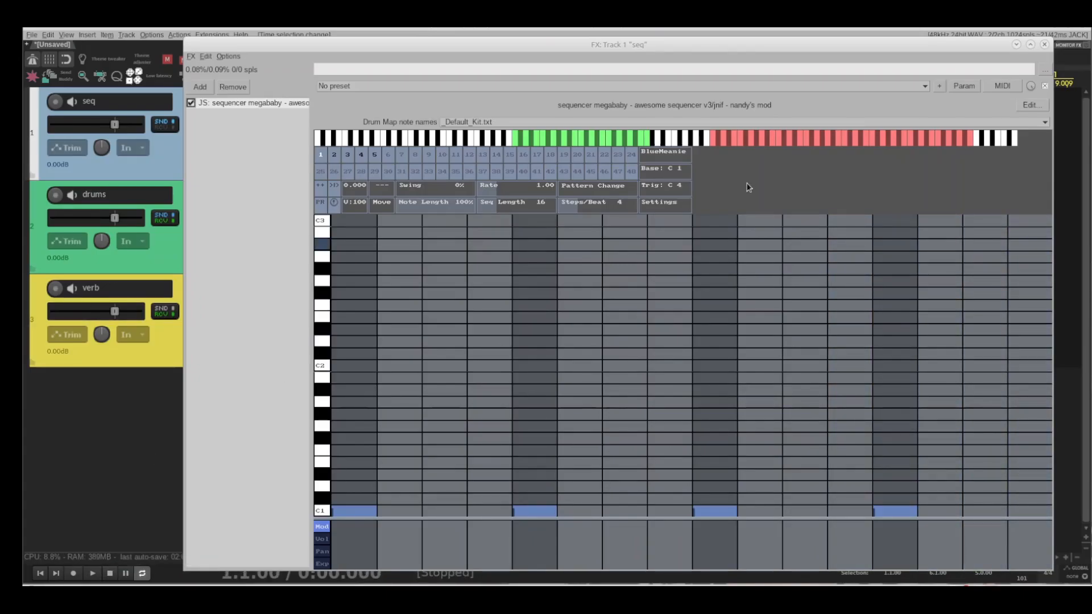
click(1046, 45)
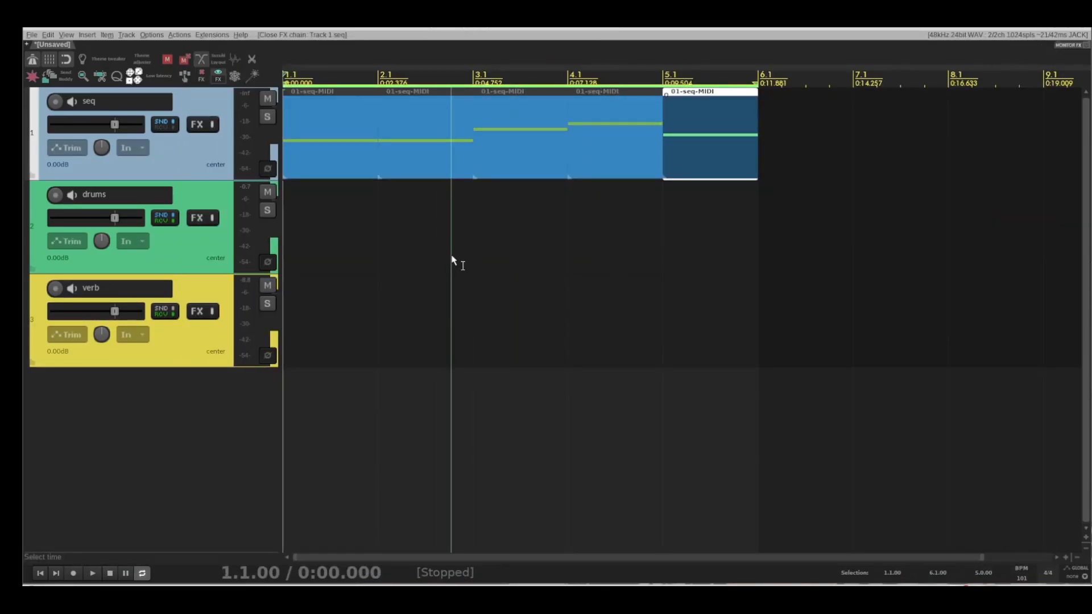
- Delete the MIDI item in measure 2 and return the cursor to the project start
click(421, 165)
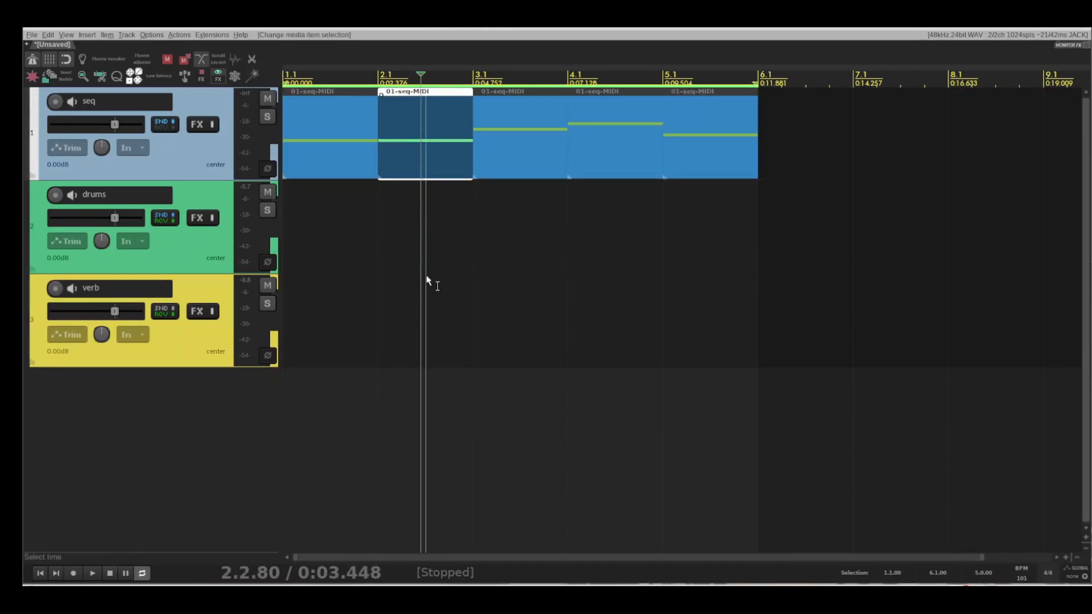
key(Delete)
key(Home)
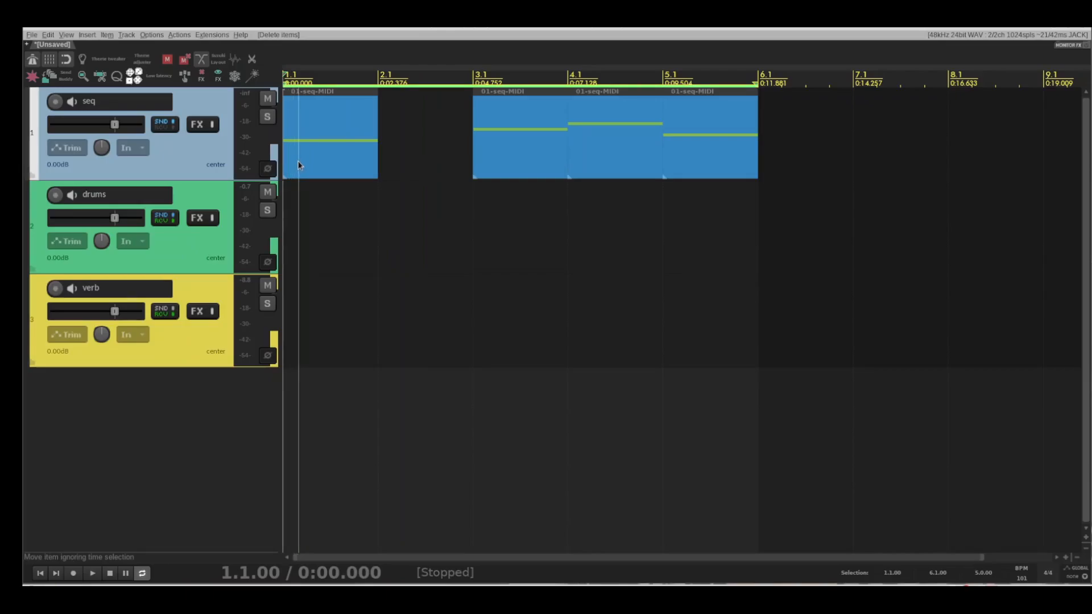
- Play the arrangement with the empty second measure while watching the sequencer's pattern changes, then stop and close the sequencer window
click(194, 128)
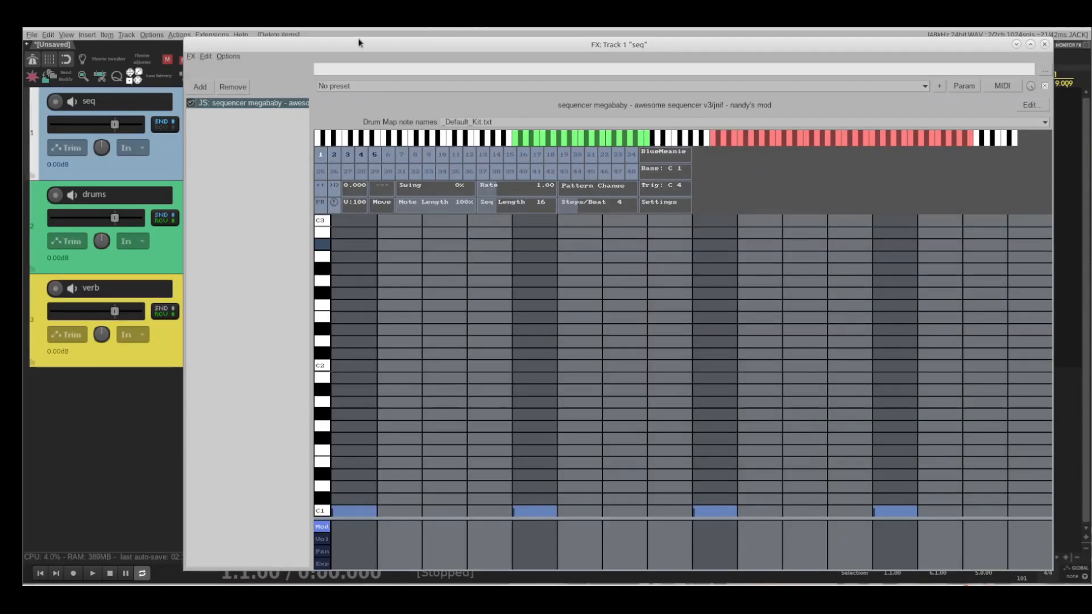
drag(364, 43, 327, 190)
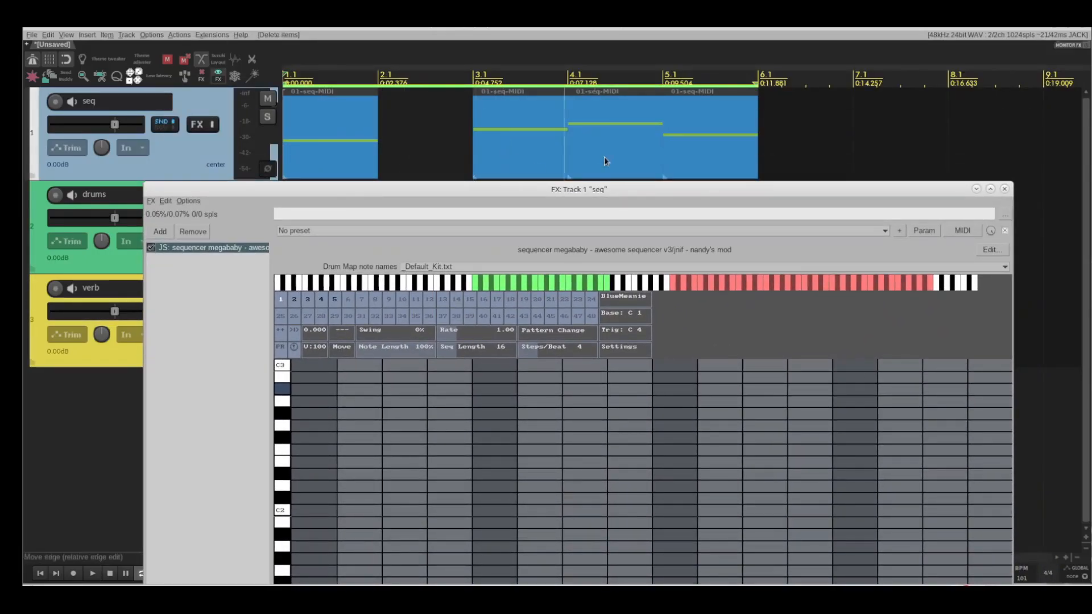
drag(544, 189, 590, 57)
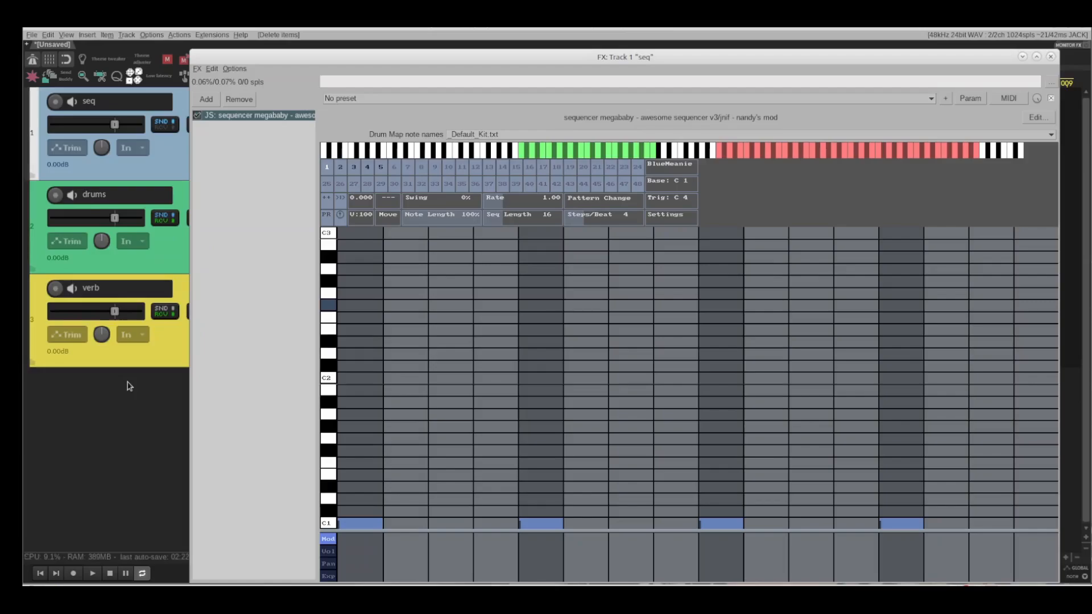
click(93, 574)
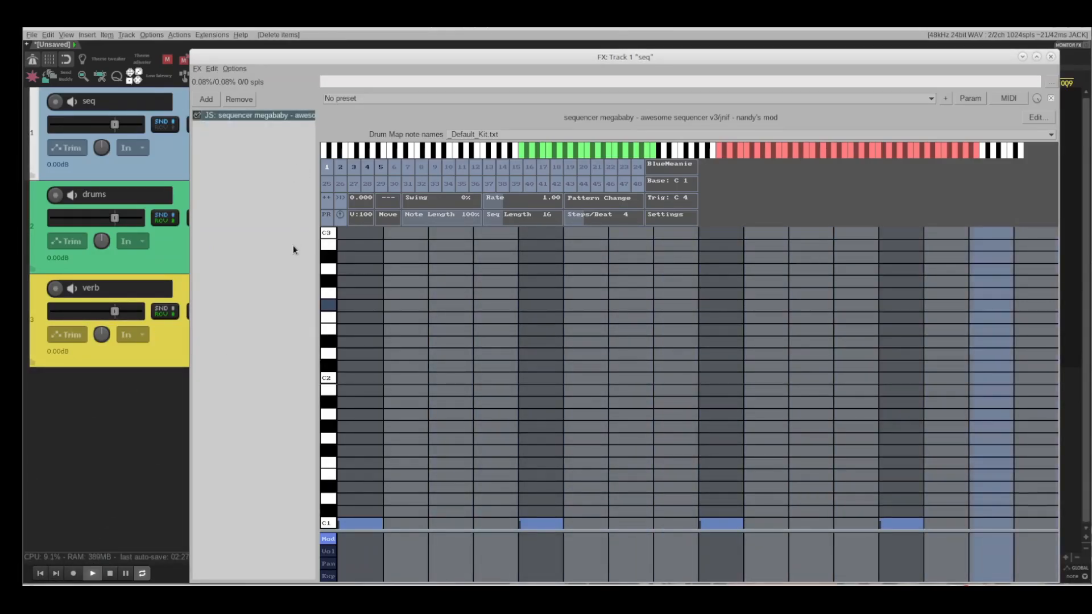
drag(293, 56, 281, 174)
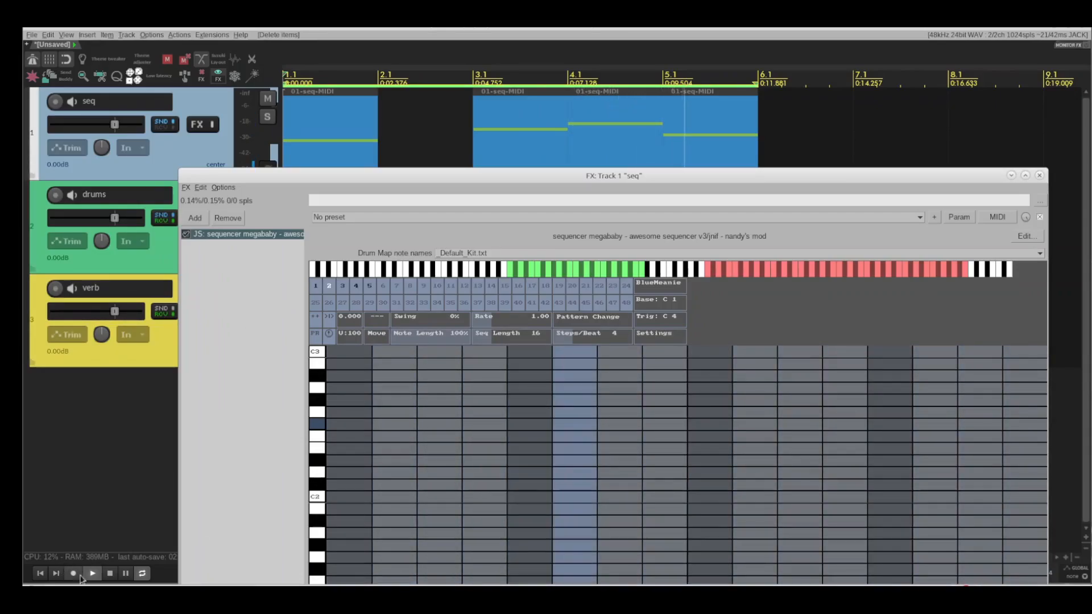
click(109, 574)
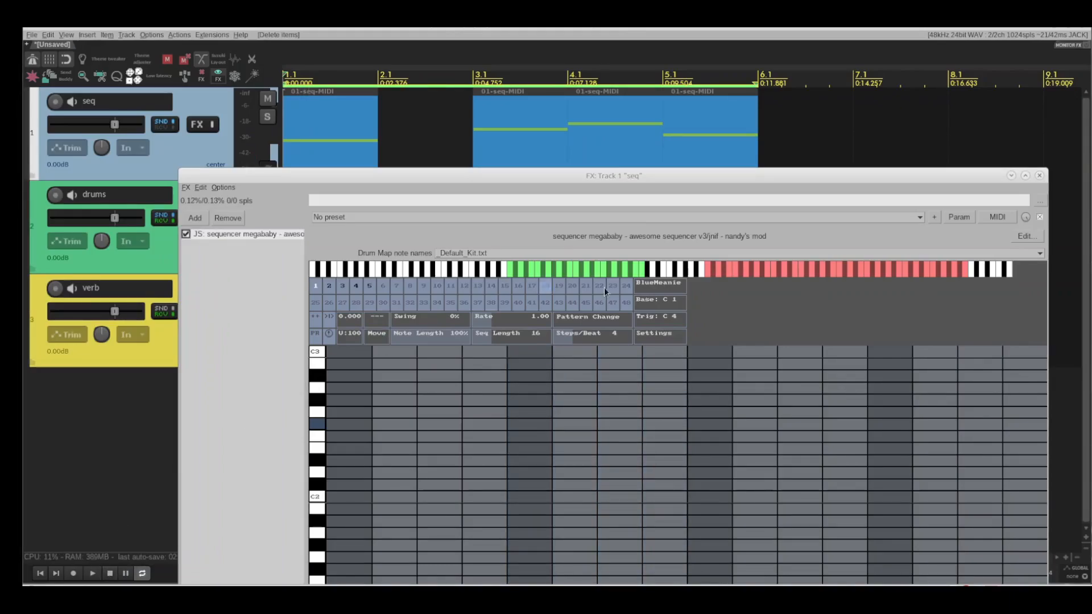
click(1038, 177)
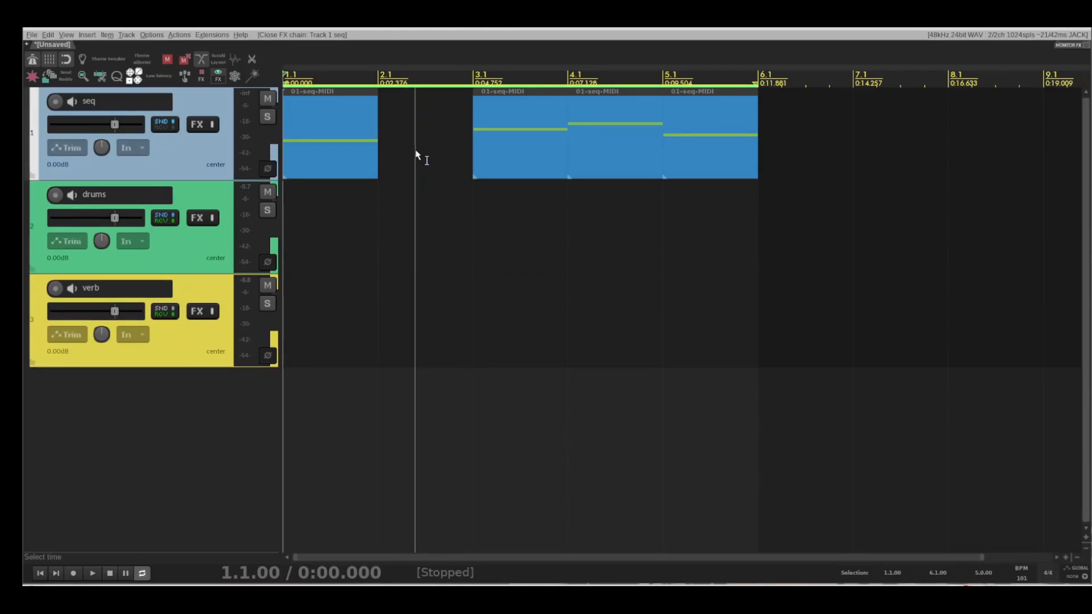
- Copy the measure 1 MIDI item to measure 2 and move the copy out to measure 7
click(347, 151)
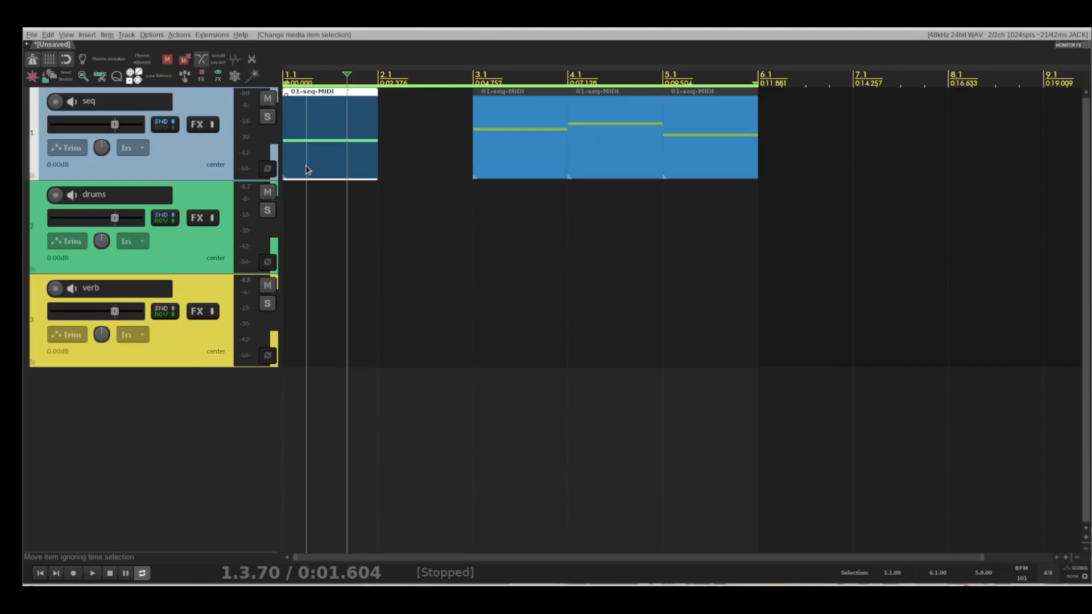
ctrl+drag(303, 170, 400, 158)
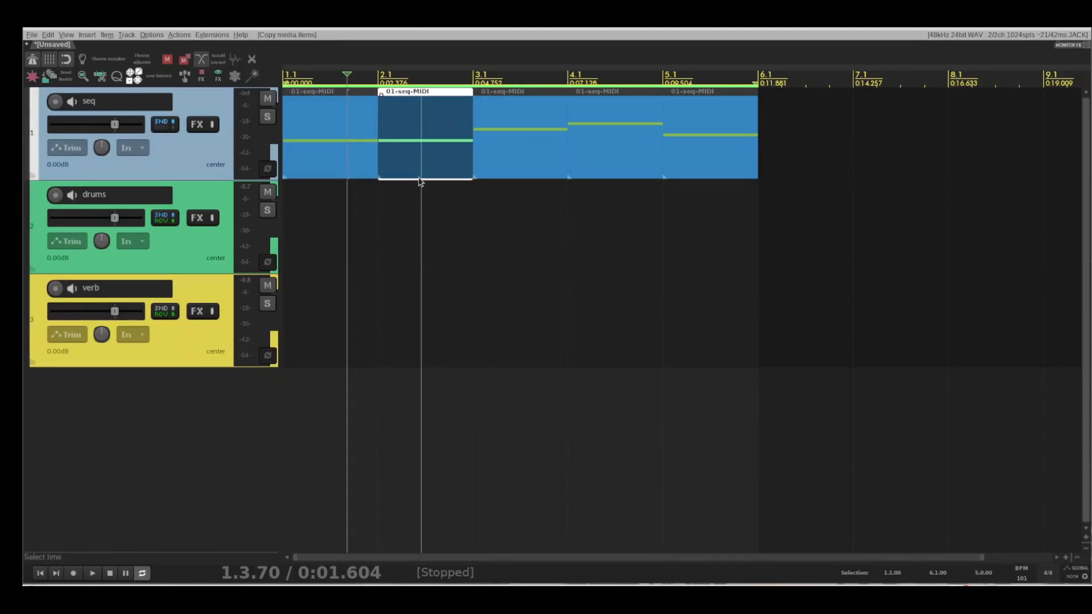
drag(409, 157, 885, 158)
- Rearrange the trigger items so the D#5 item sits in measure 2 and the C#5 item in measure 4
drag(684, 155, 376, 142)
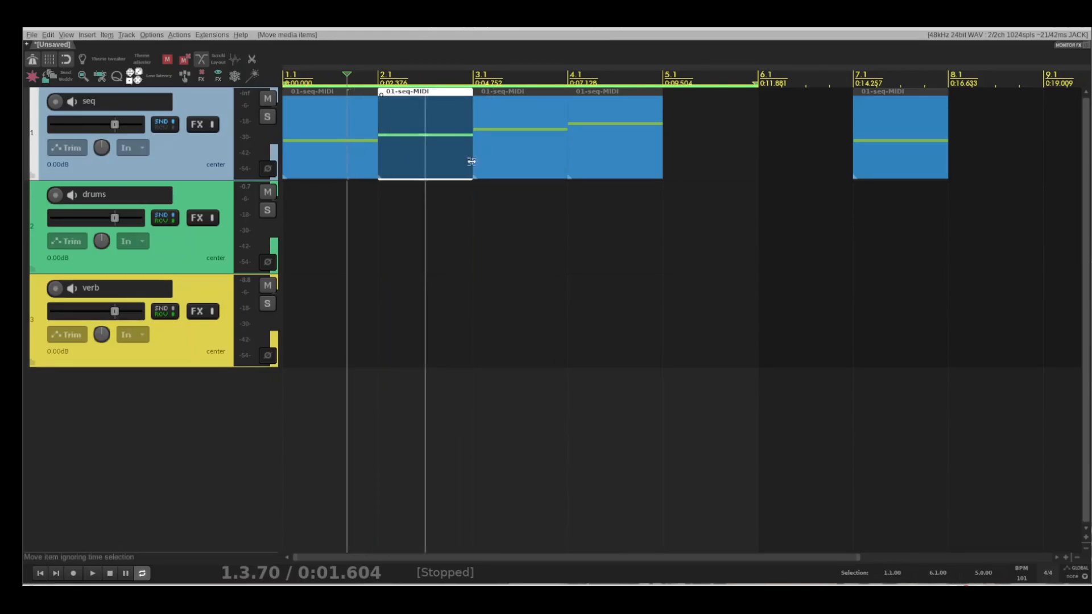
drag(432, 164, 742, 149)
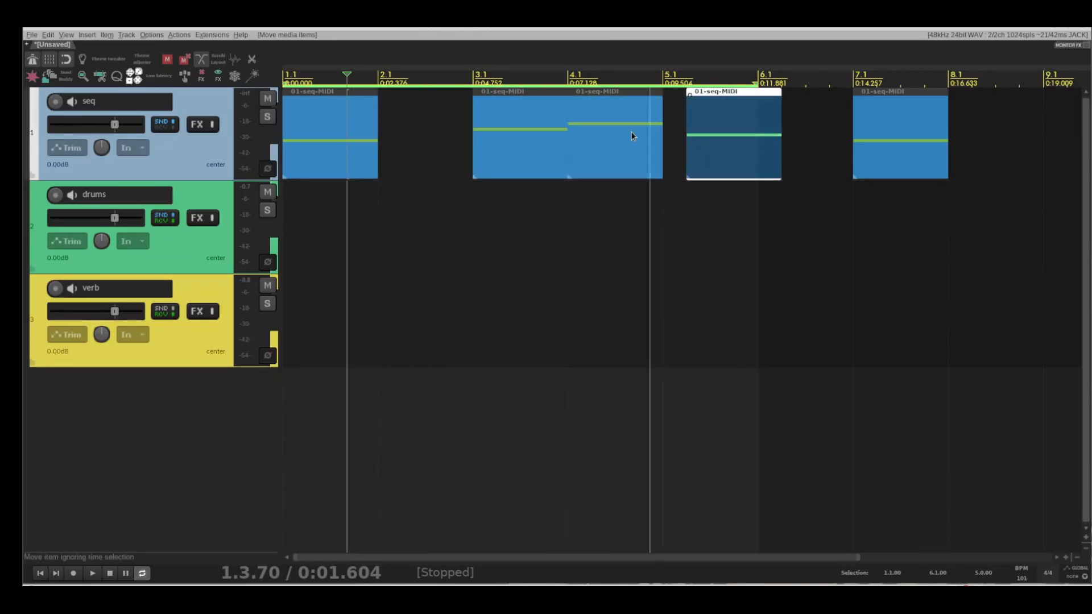
drag(609, 140, 409, 138)
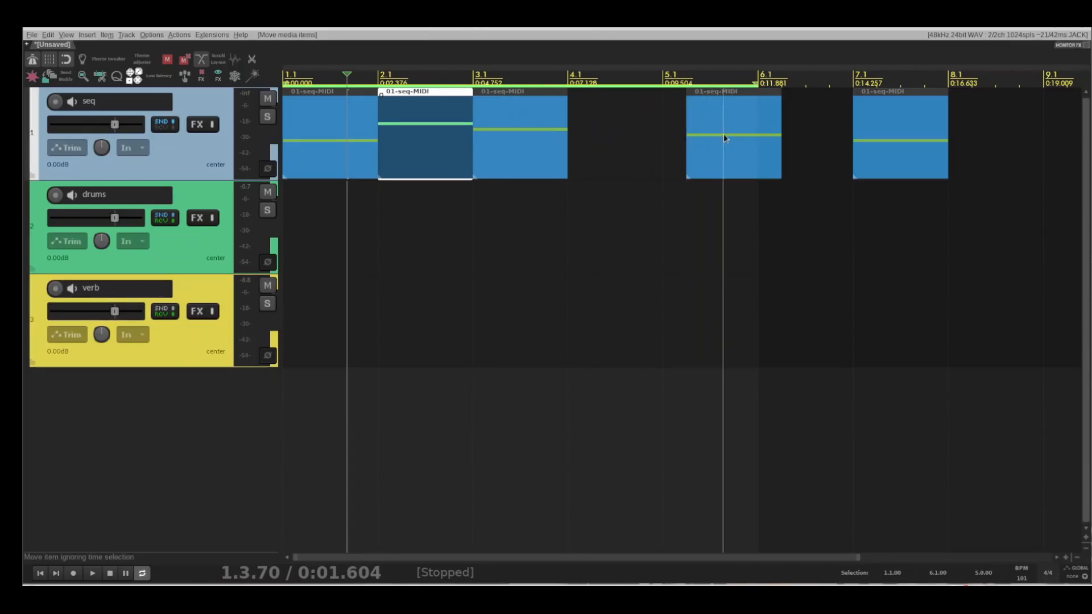
drag(723, 135, 607, 155)
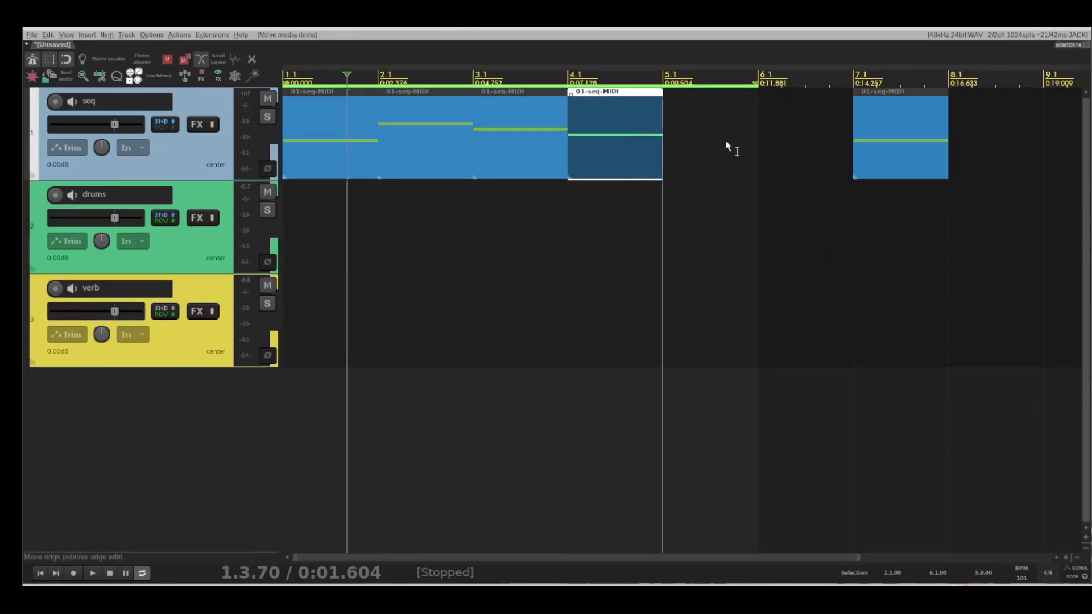
- Delete the MIDI item in measure 7 and set the time selection over measures 1 to 4 with the cursor at the start
click(878, 151)
key(Delete)
drag(752, 82, 652, 87)
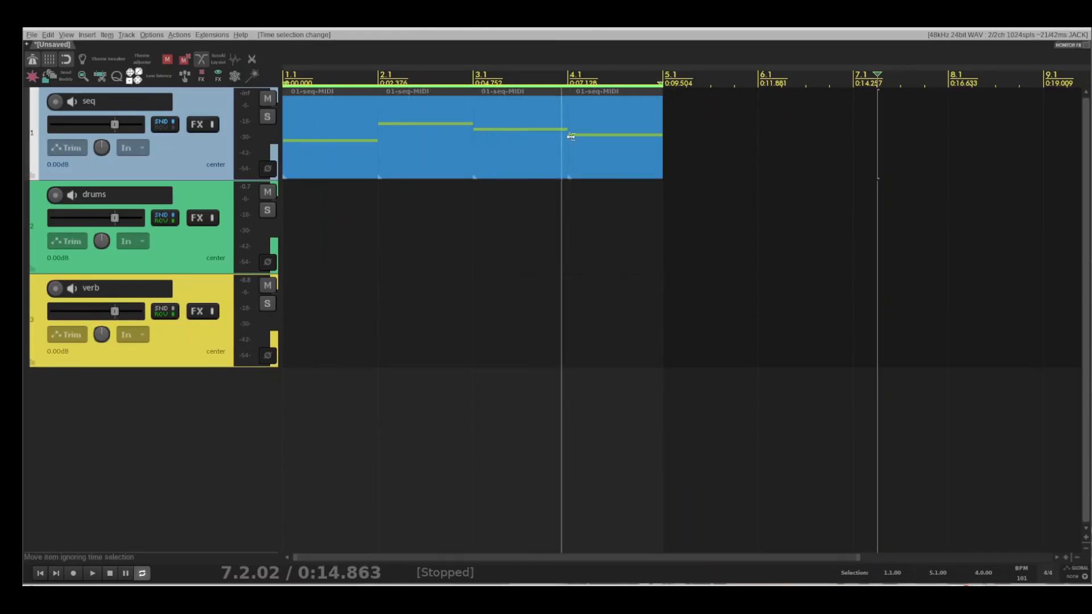
key(Home)
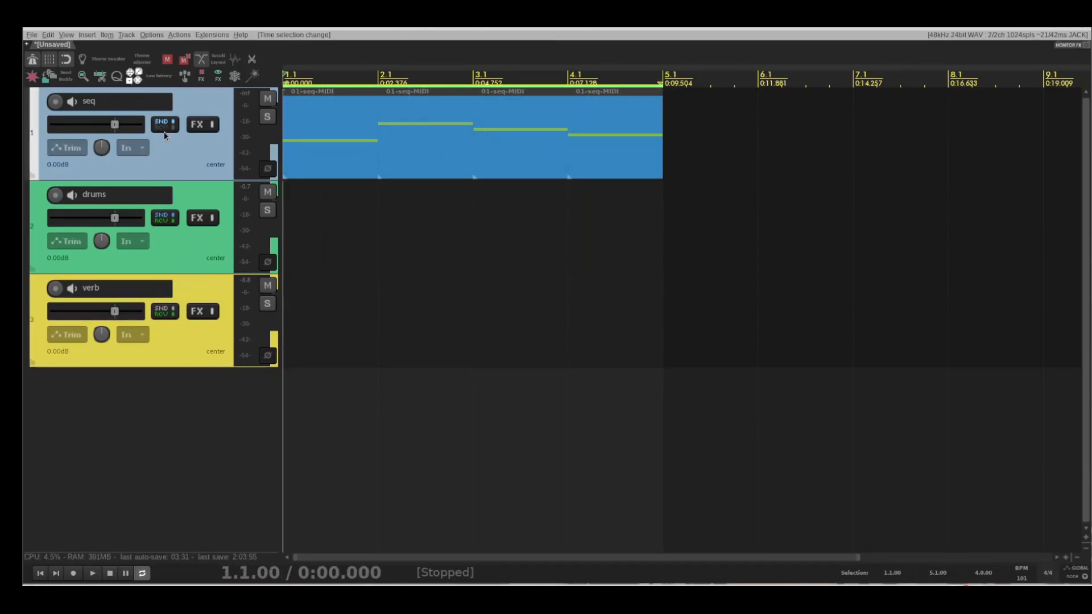
- Play the reordered four-measure arrangement with the seq track's sequencer window open, then stop and close the window
click(197, 125)
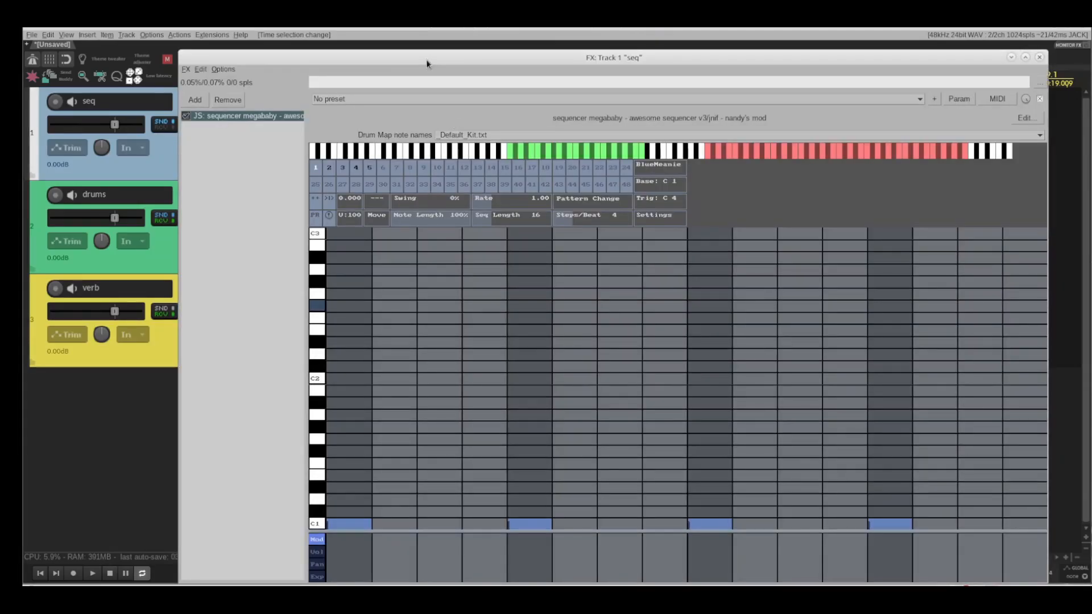
drag(425, 59, 435, 37)
click(95, 575)
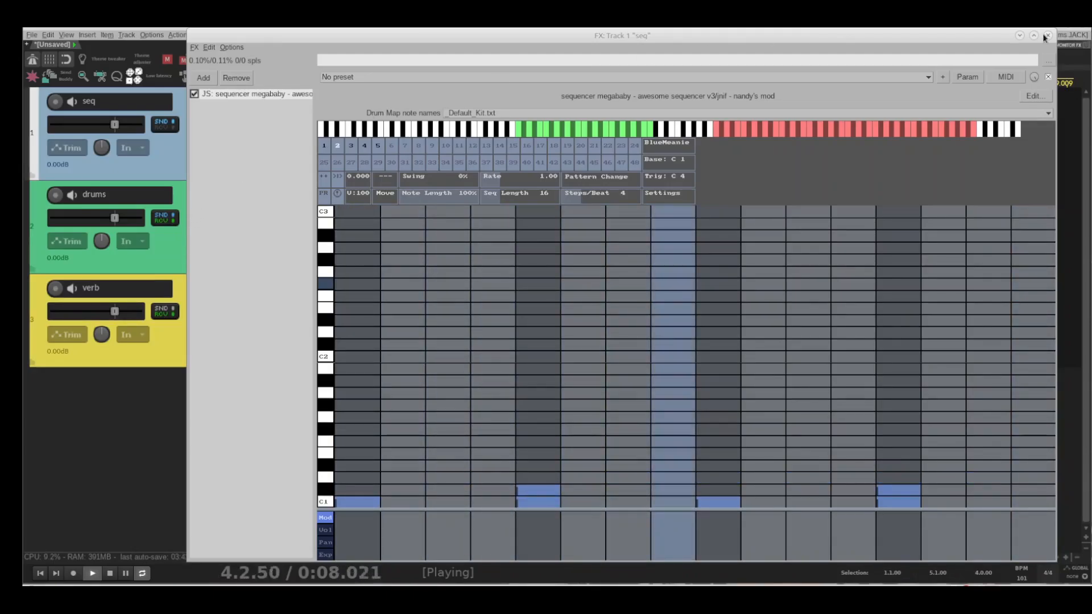
click(110, 574)
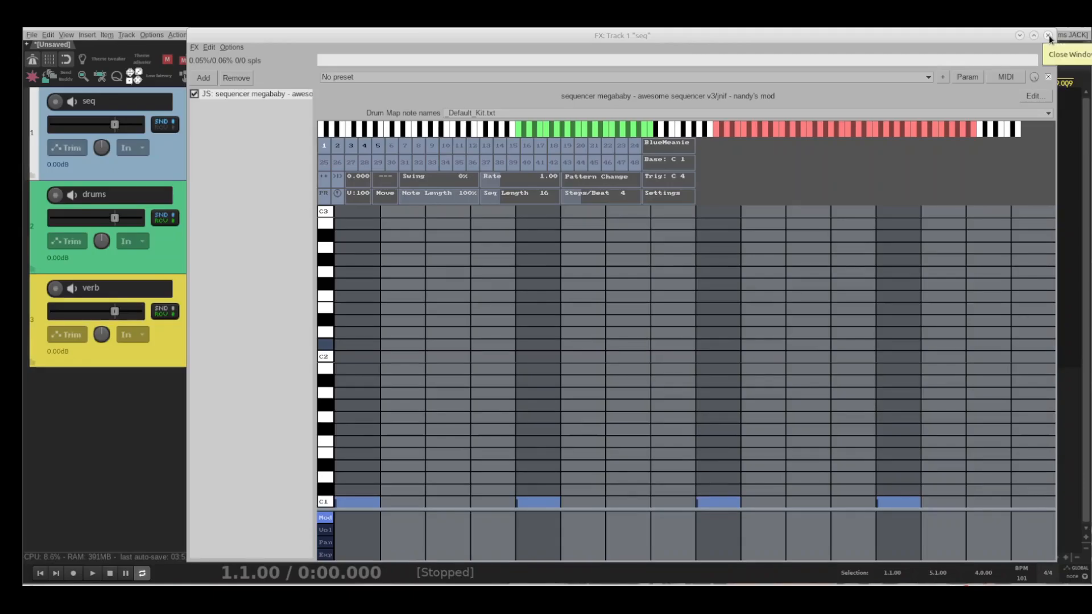
click(1048, 36)
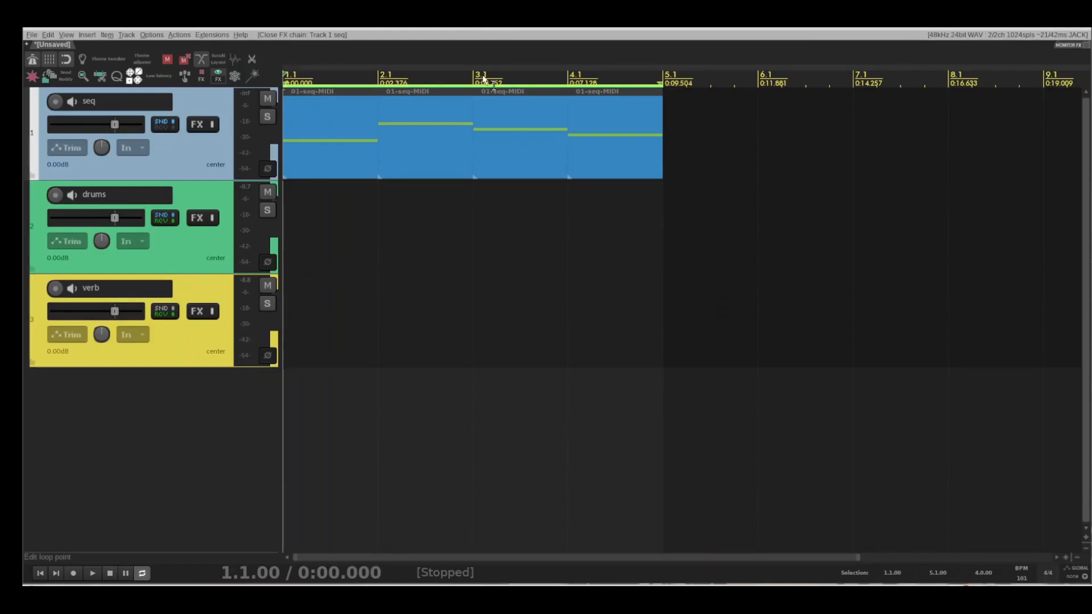
- Set the time selection over measure 2
drag(475, 78, 385, 74)
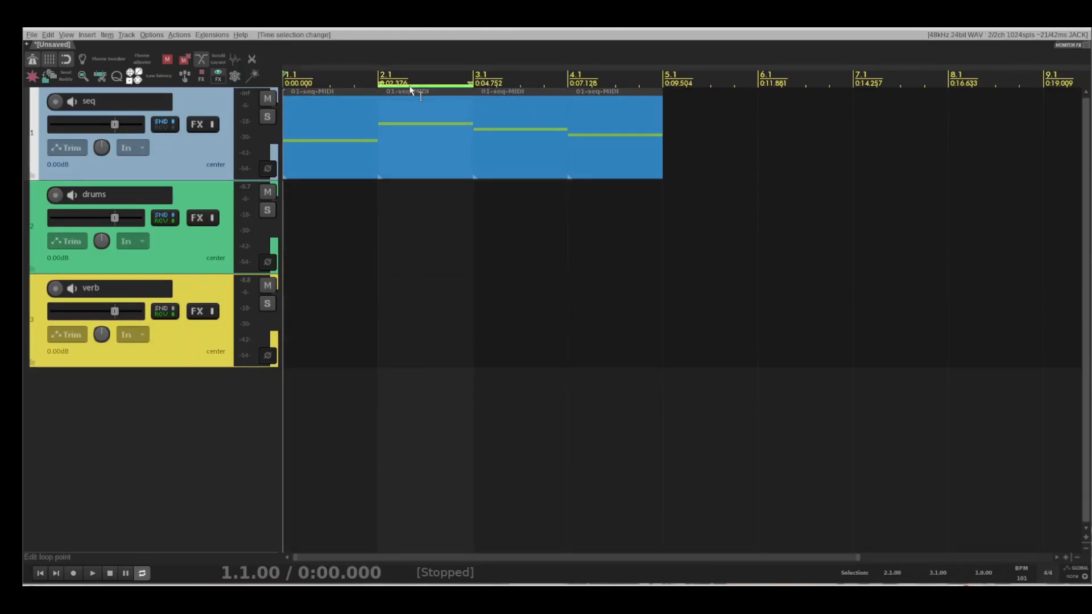